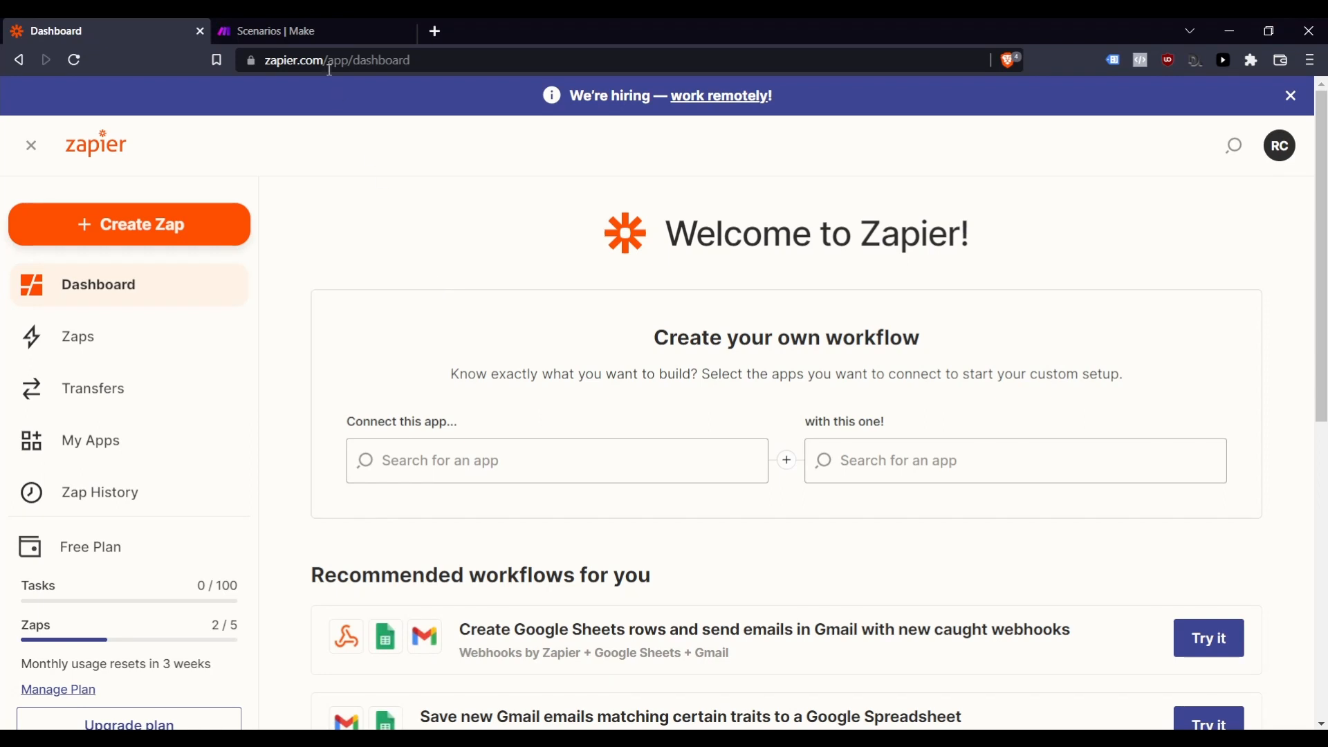
click(303, 30)
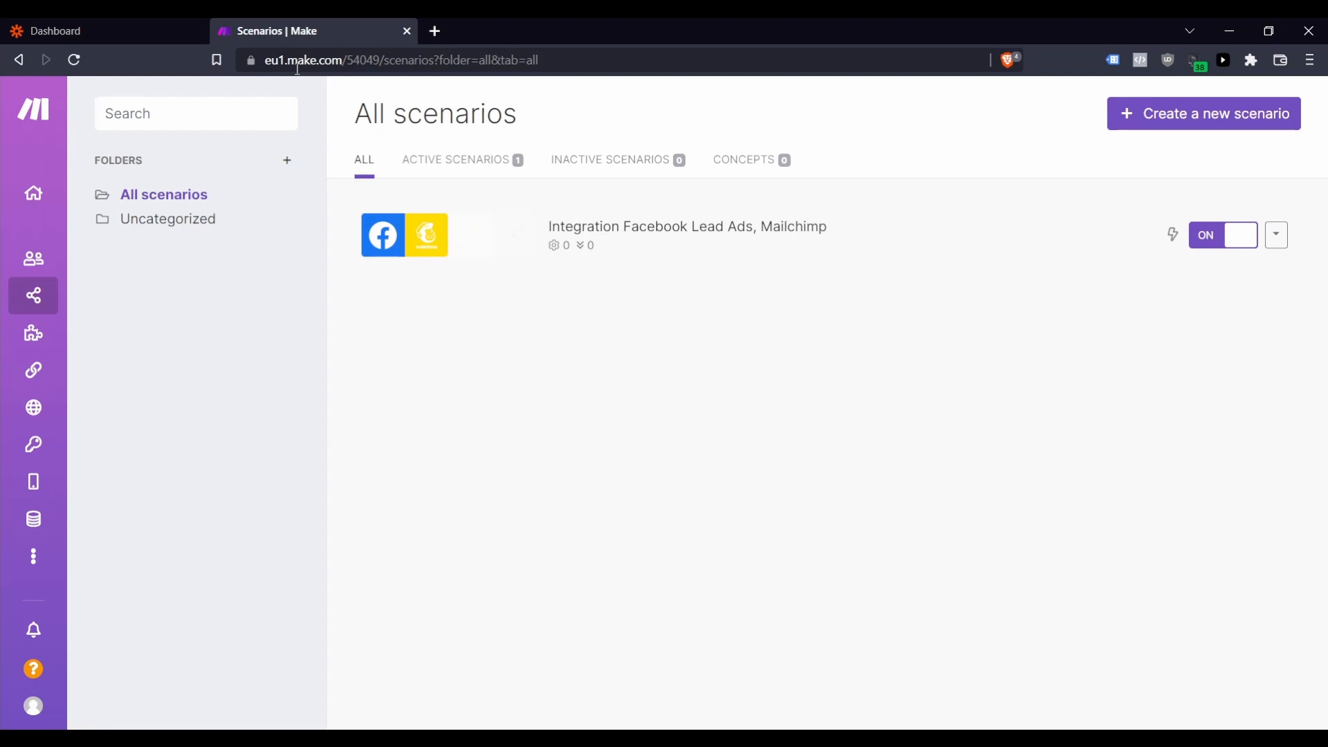
click(102, 28)
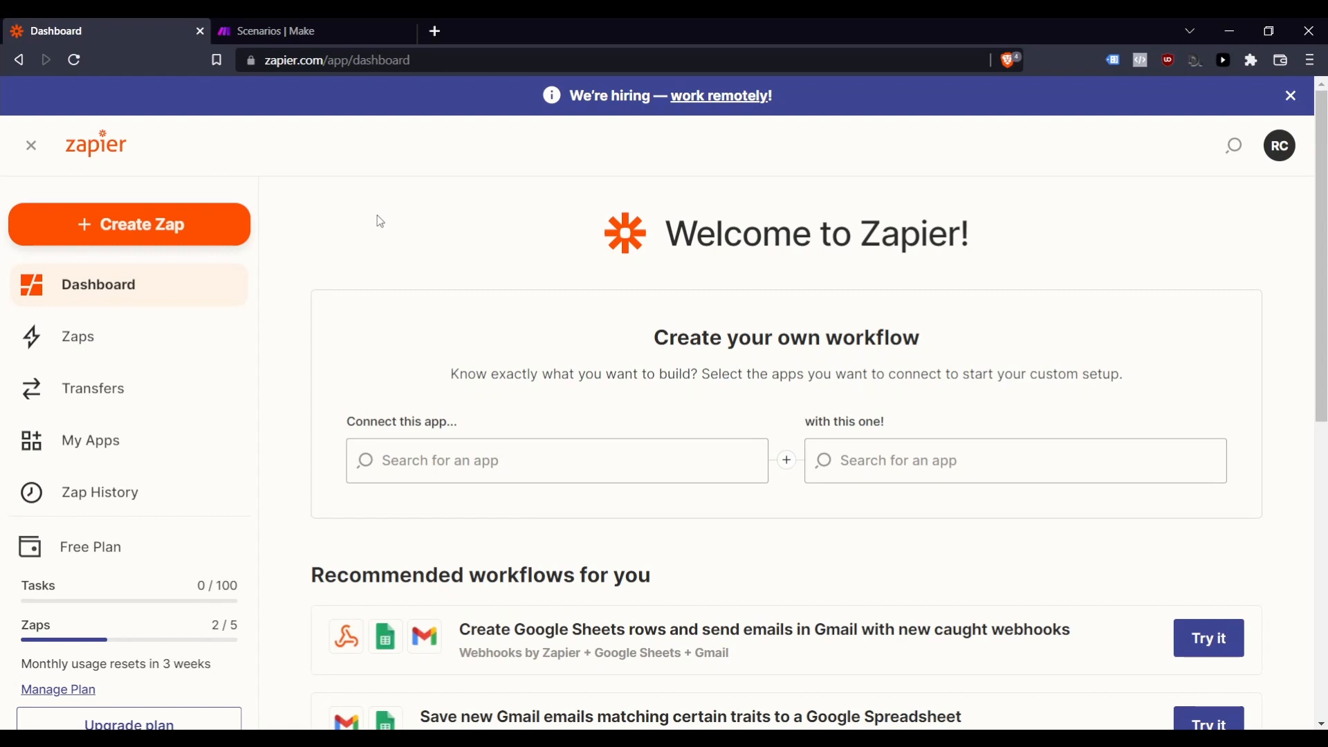
click(305, 31)
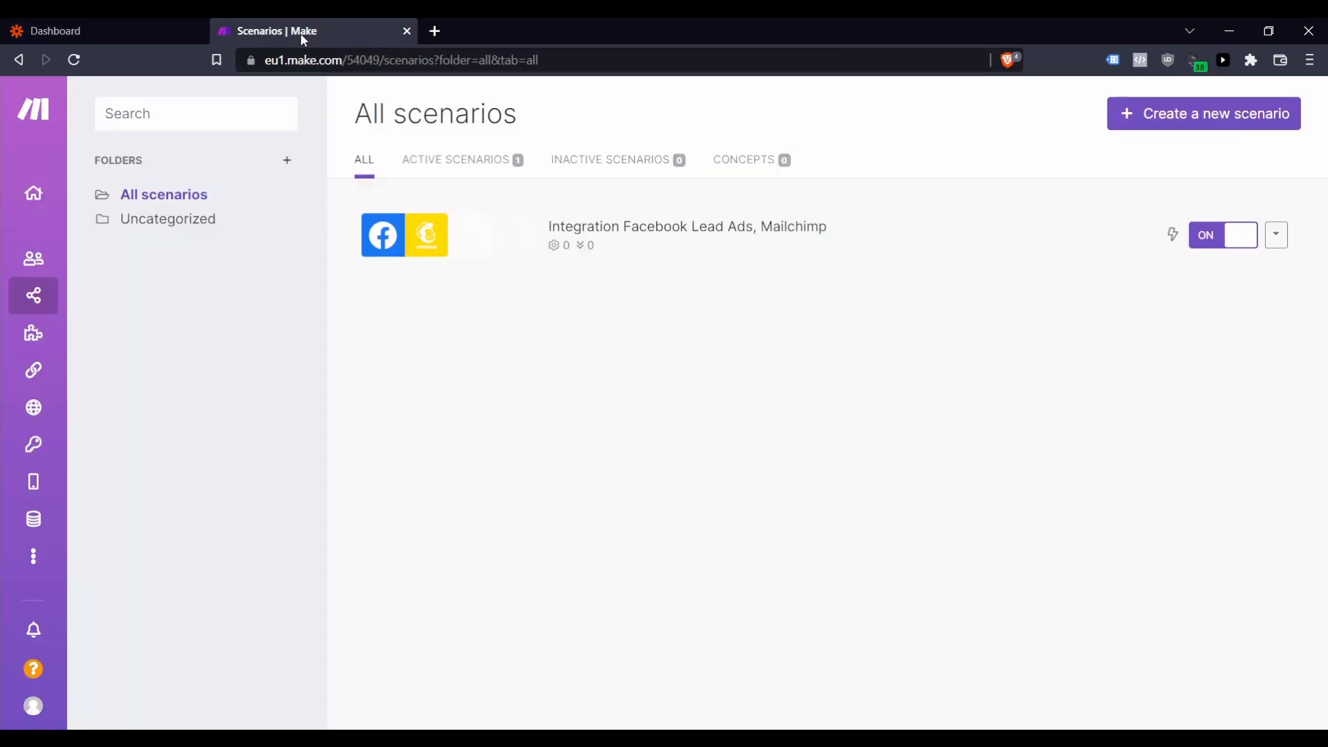
click(88, 28)
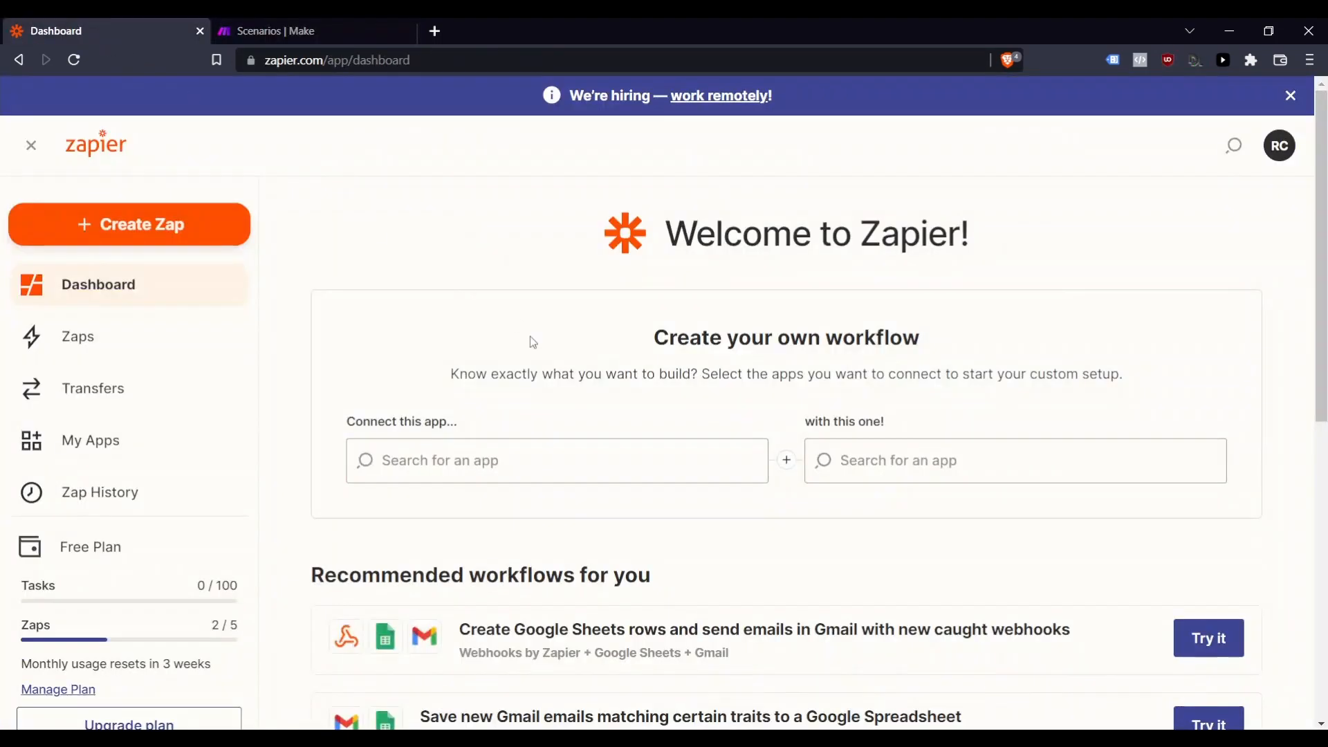
Choose Facebook Lead Ads as the first app to connect in the custom workflow
click(439, 462)
text(facebook)
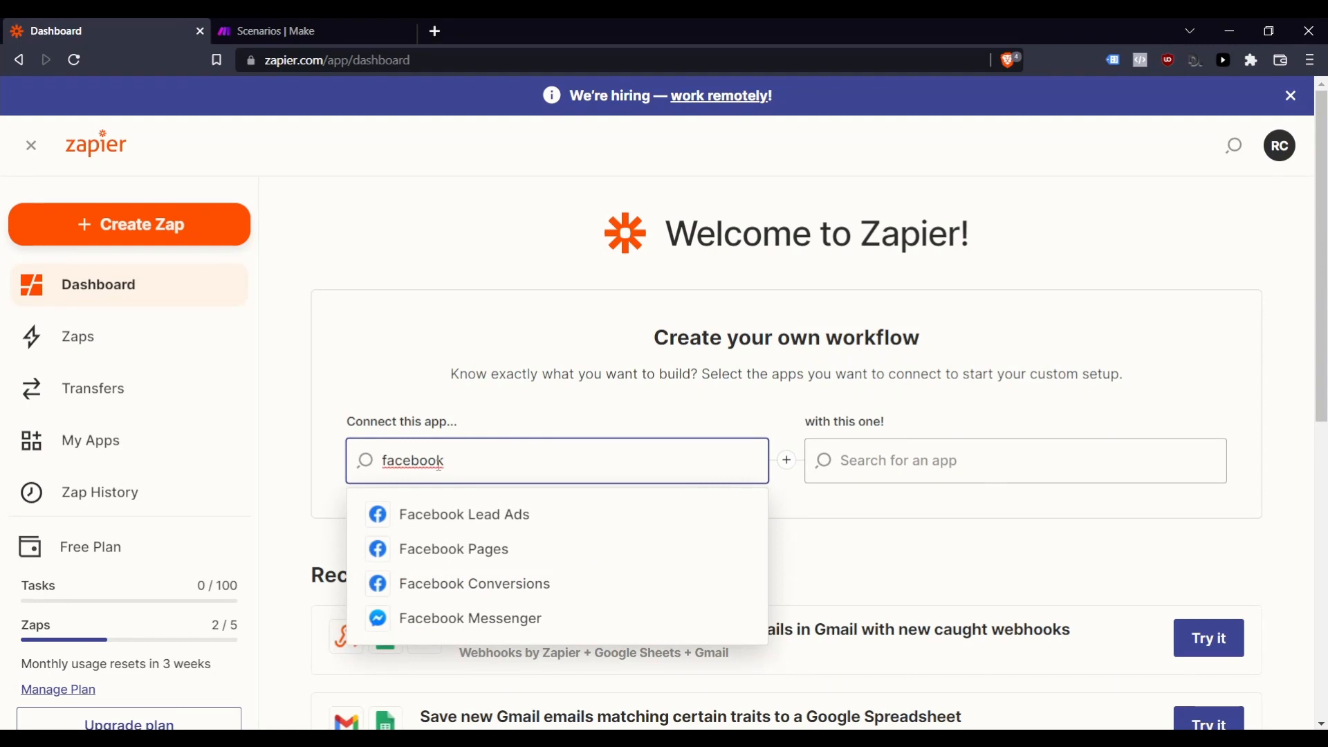
click(462, 520)
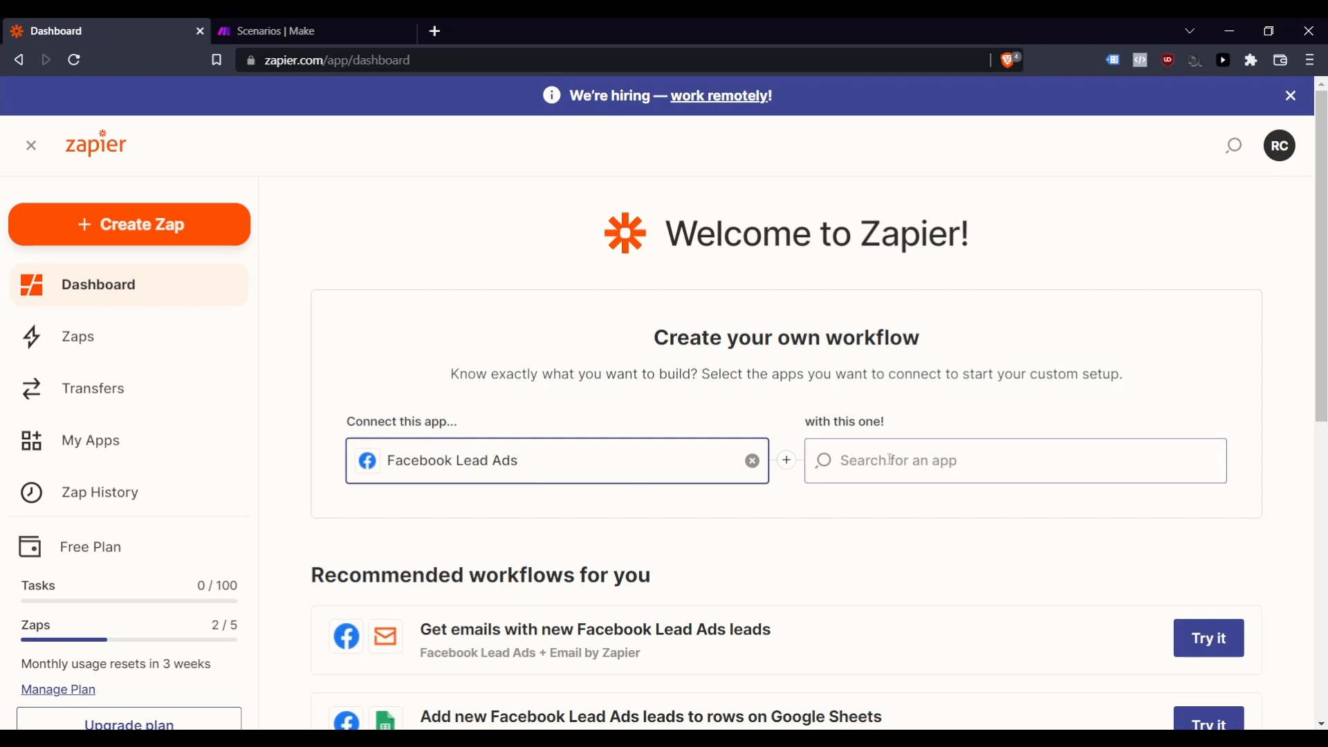
Switch to Make and create a new scenario that starts with the Facebook Lead Ads New Lead trigger
click(263, 31)
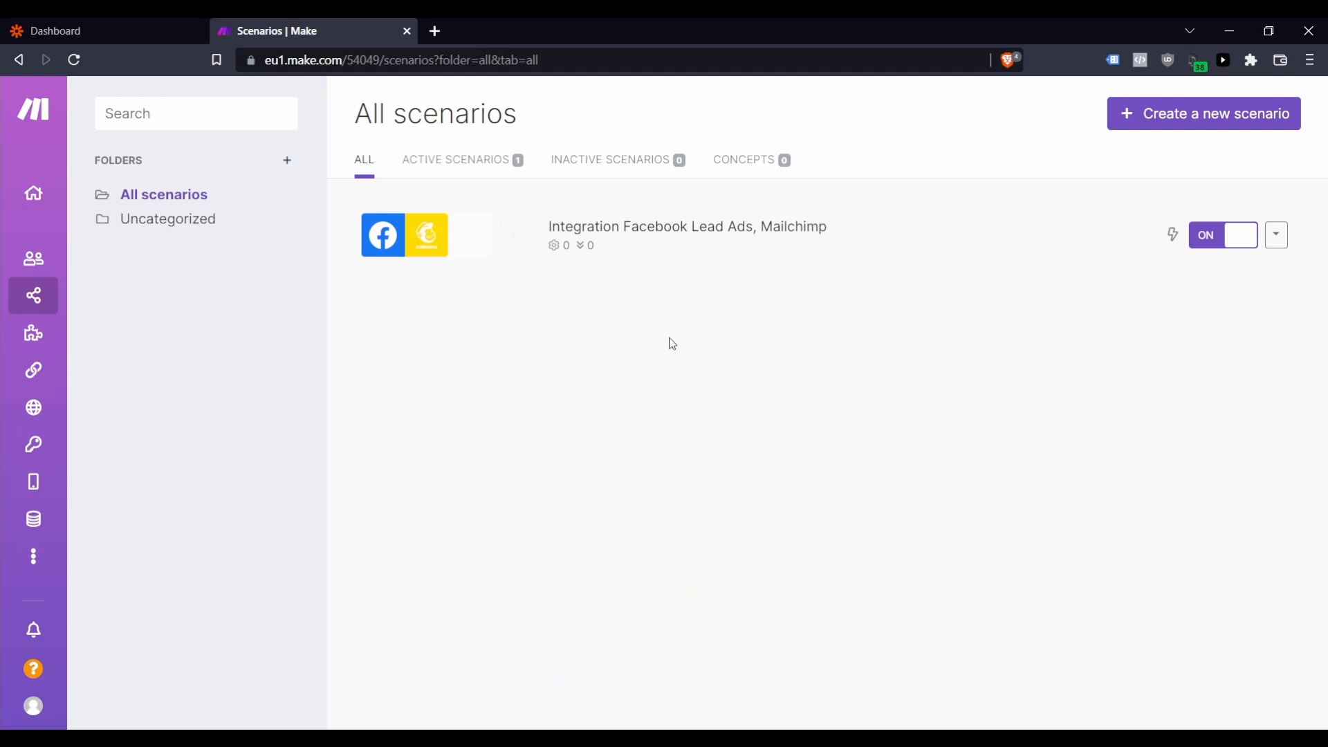
click(1203, 121)
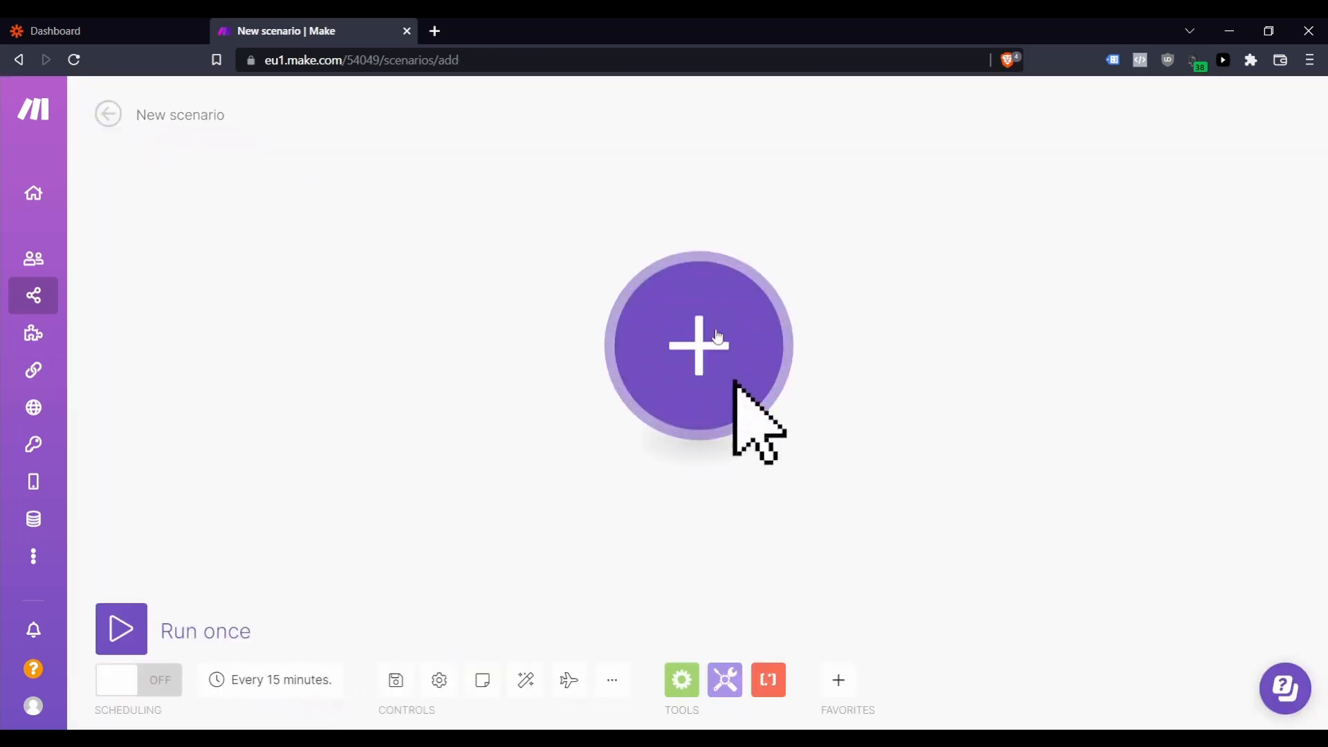
click(711, 346)
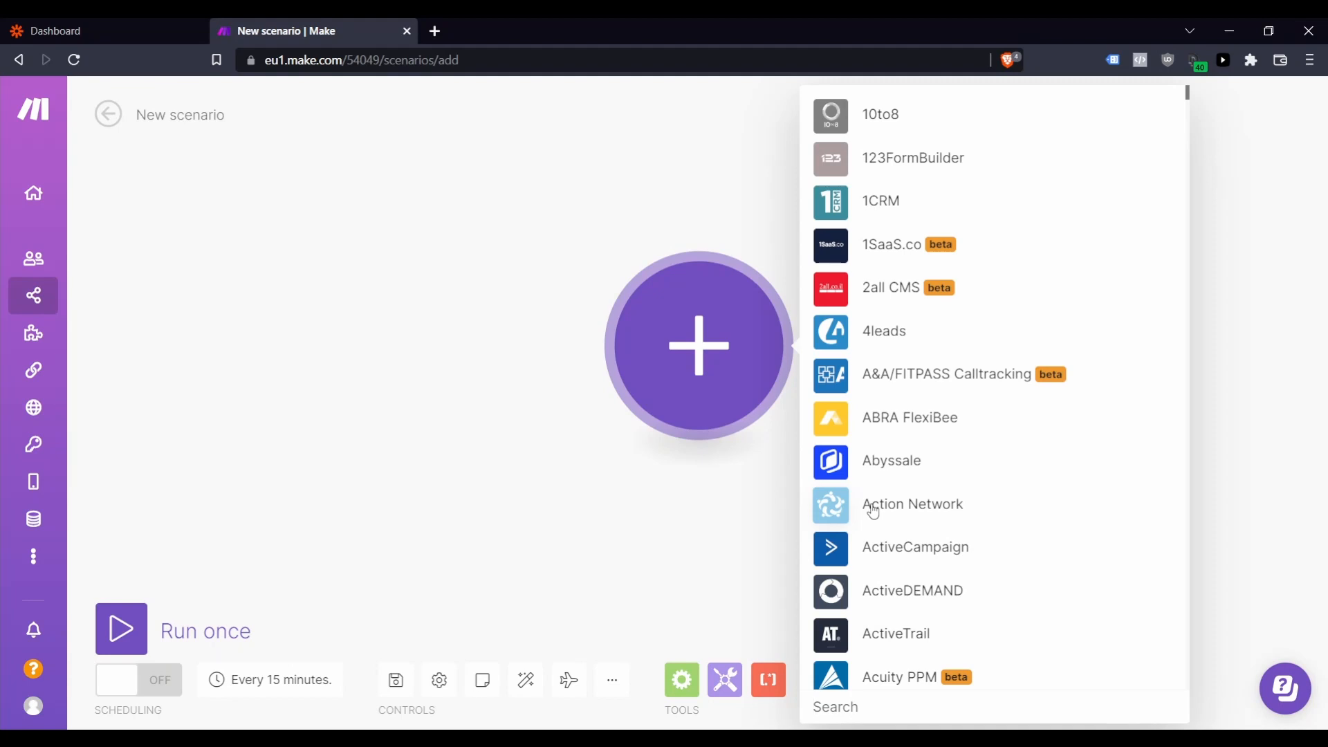
scroll(873, 512, down, 10)
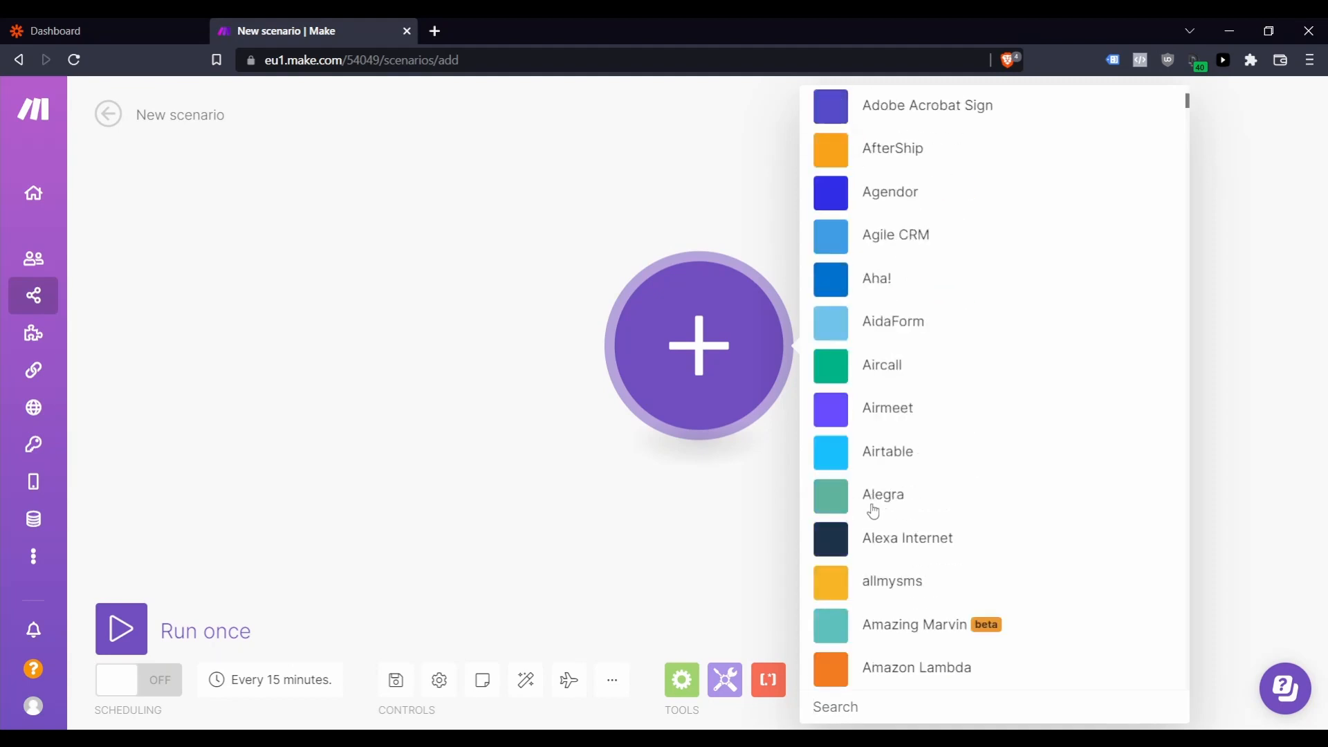
click(849, 709)
text(facebook)
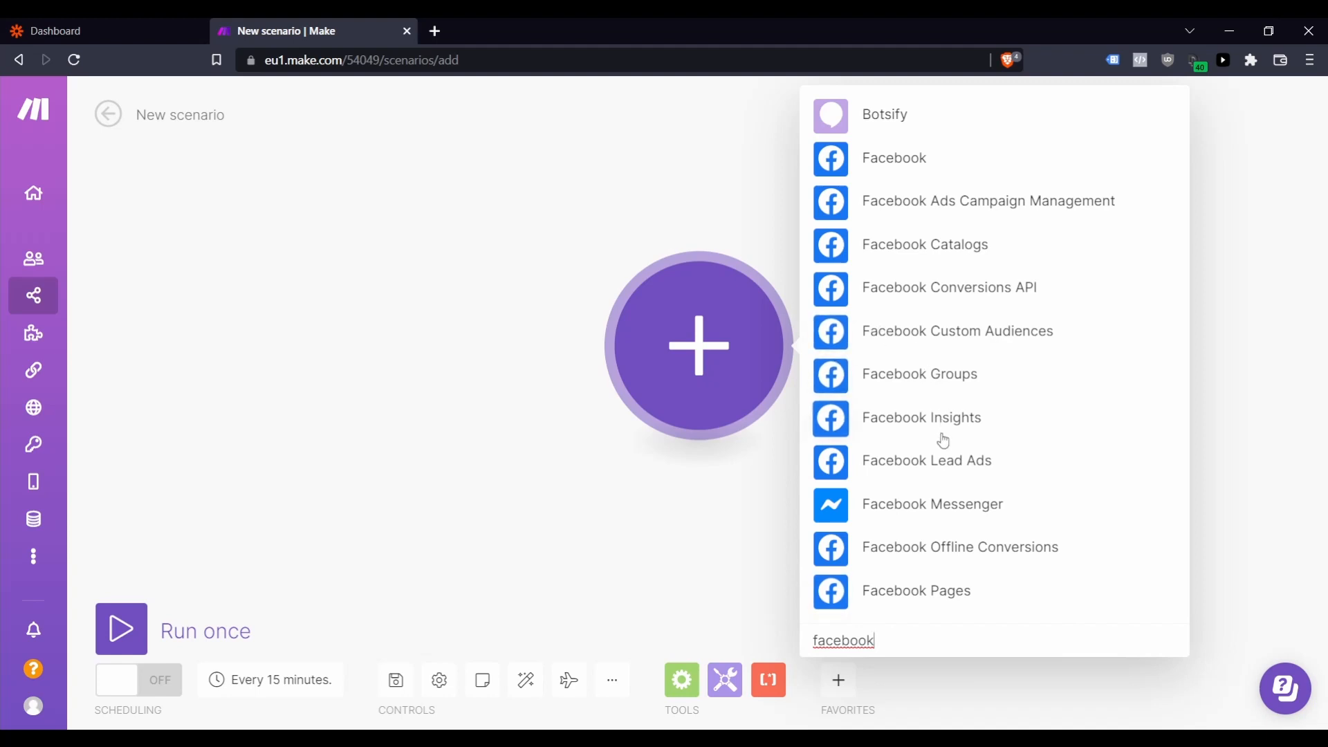
click(945, 461)
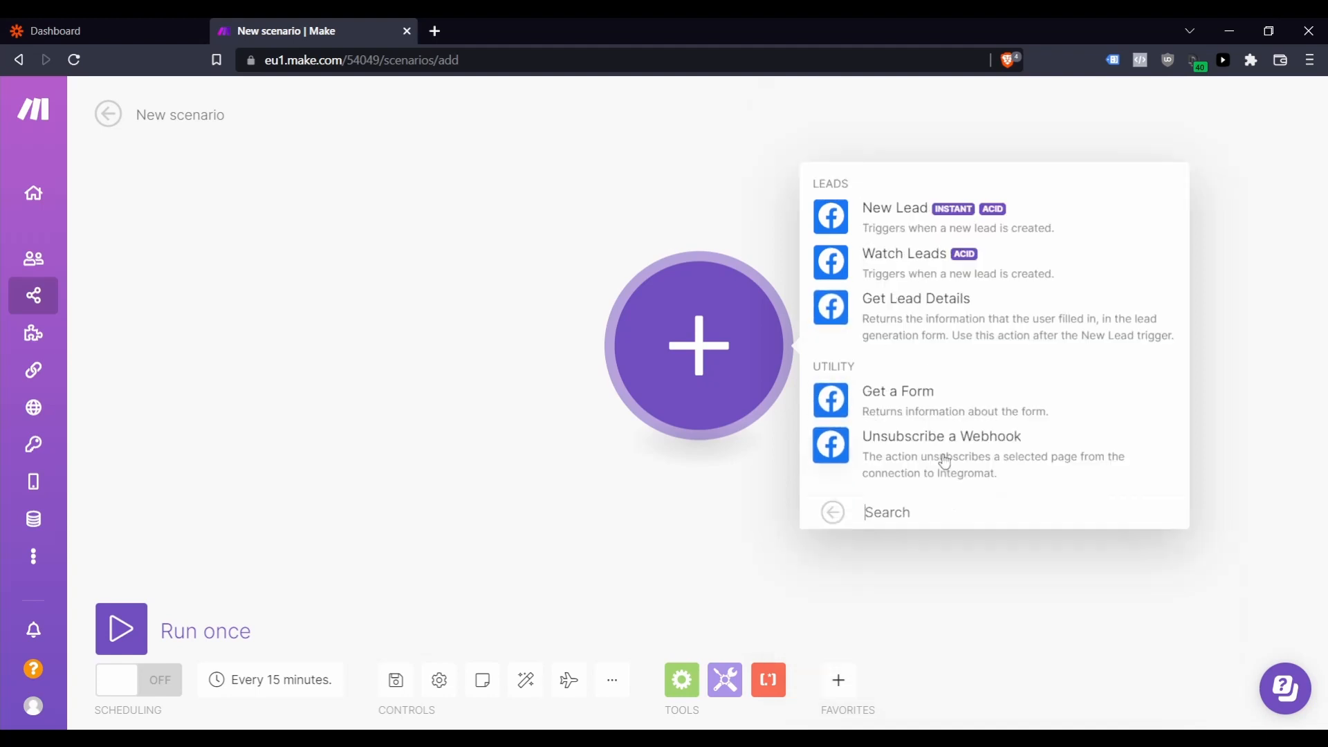
click(901, 216)
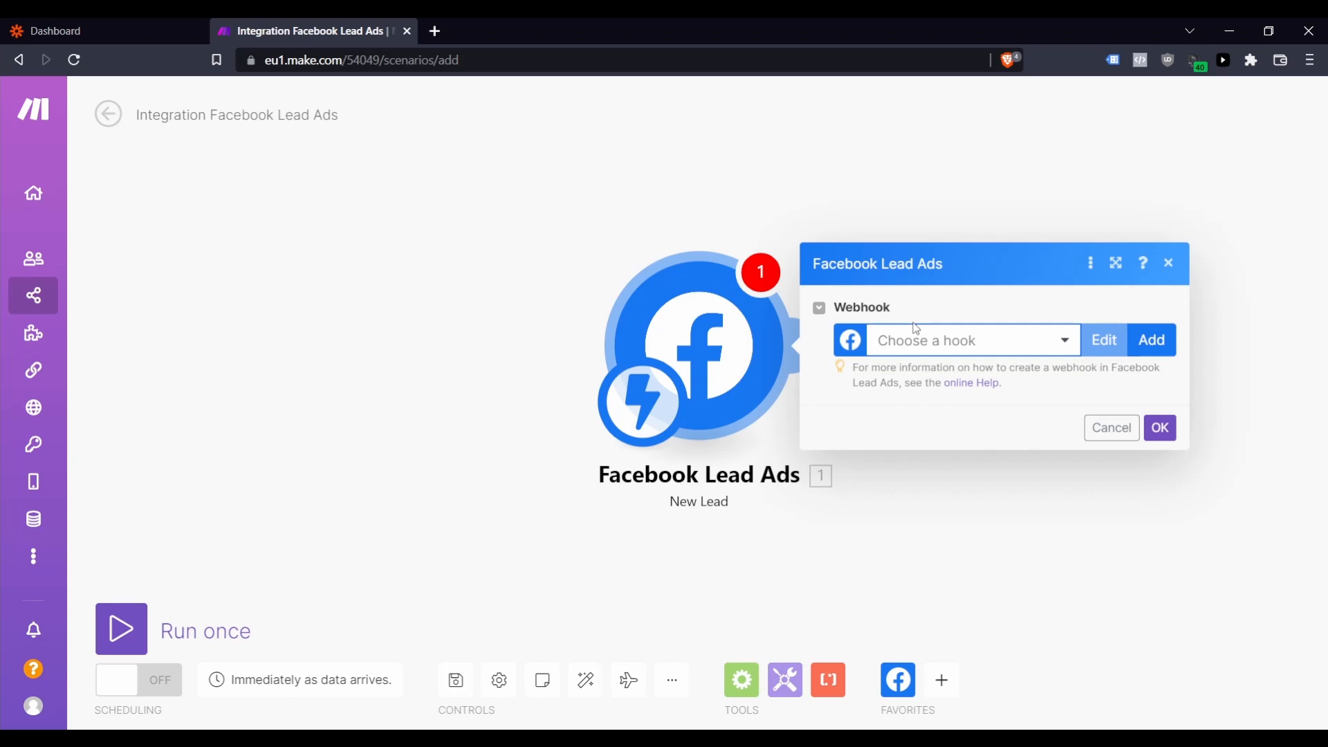
Create a webhook for the trigger using the existing Facebook connection, the owner's page and the form beginning "Ultimate Tool and Resource For Copywr"
click(1157, 346)
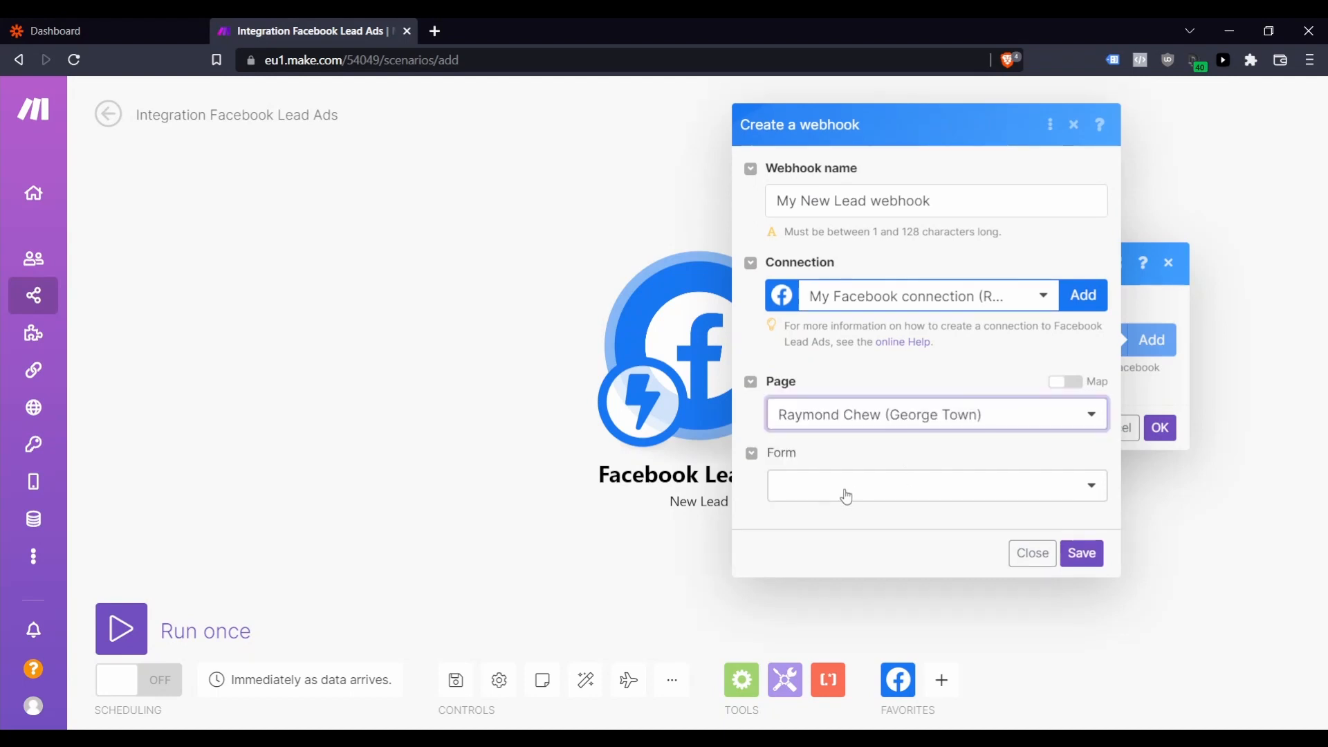
click(846, 496)
click(830, 545)
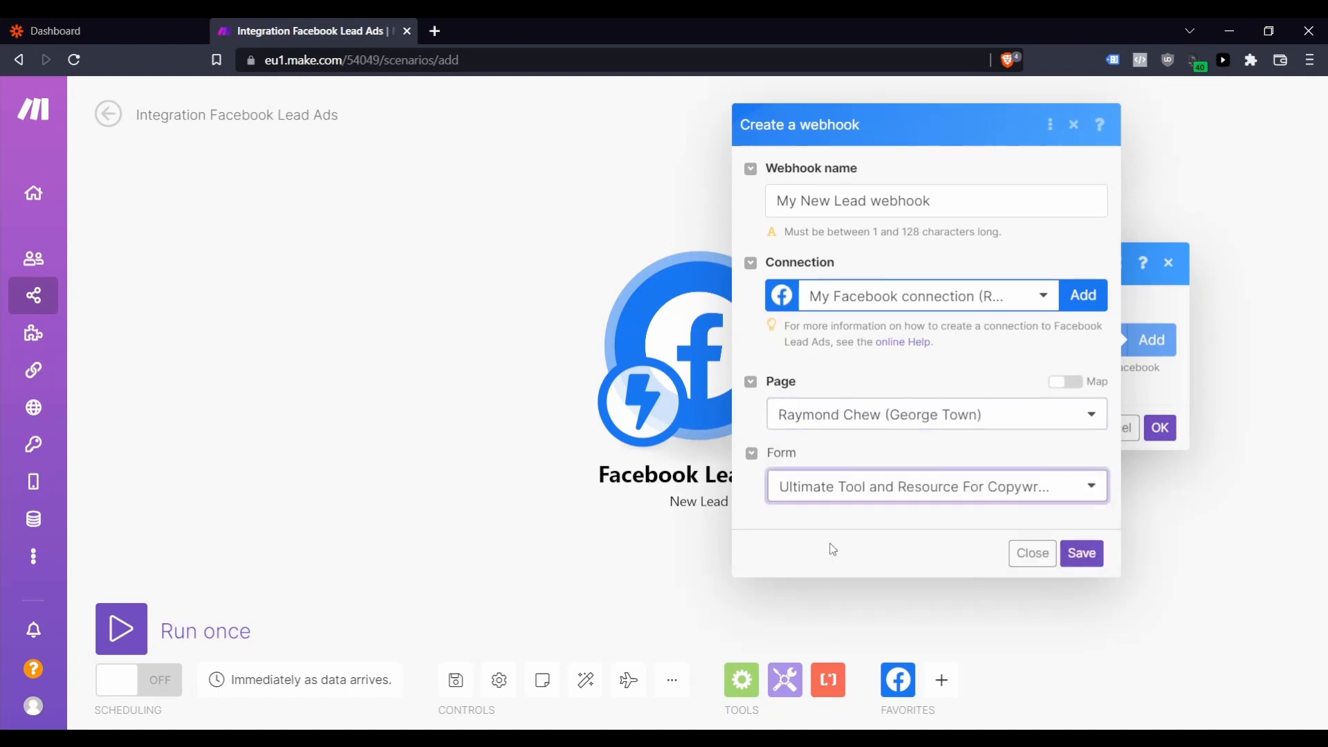
click(1083, 558)
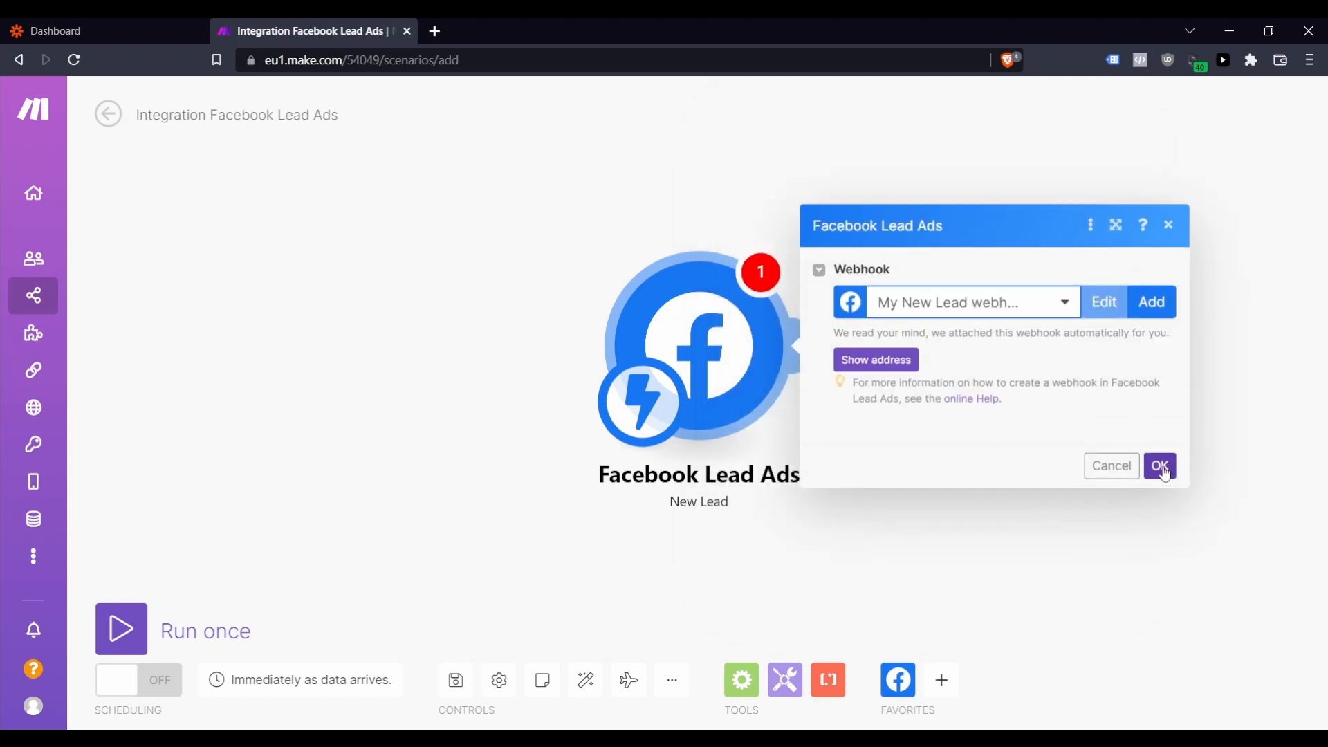
click(1162, 467)
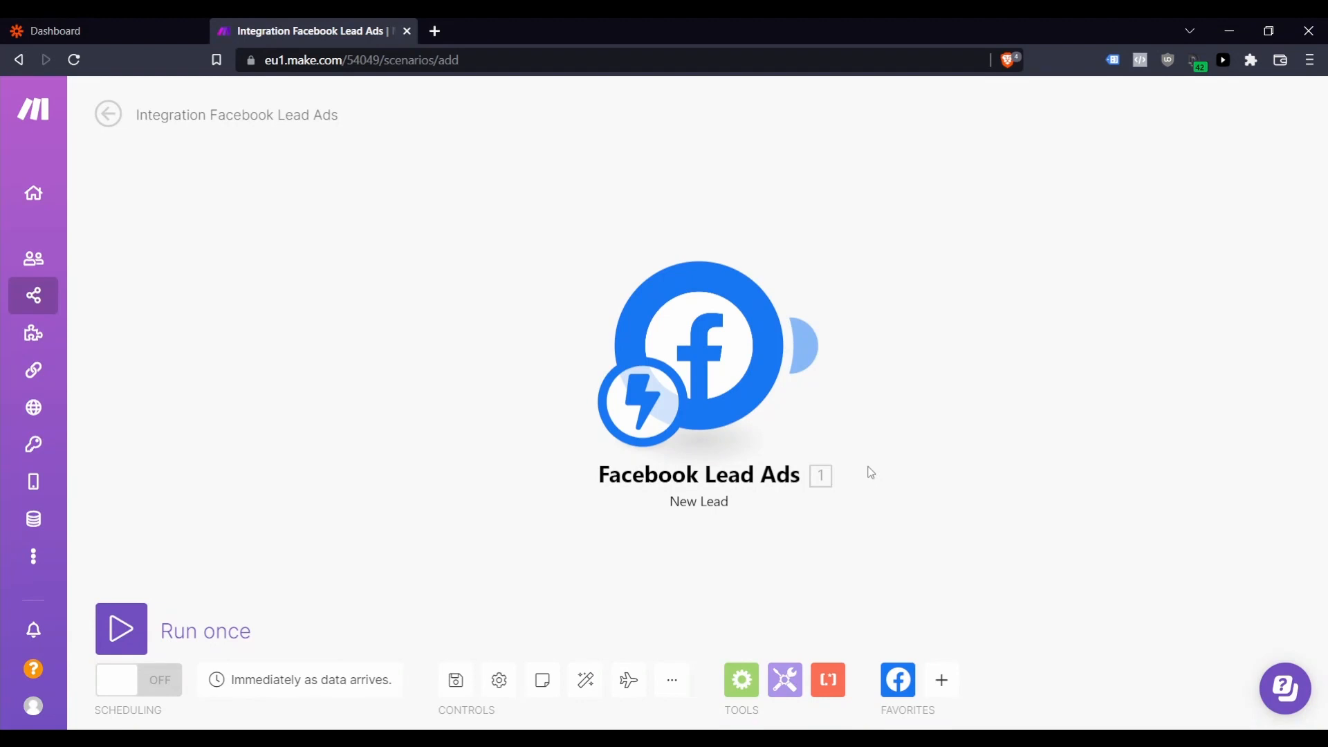
Connect a Zoom module with the Add a Meeting Registrant action after the Facebook Lead Ads trigger
click(728, 353)
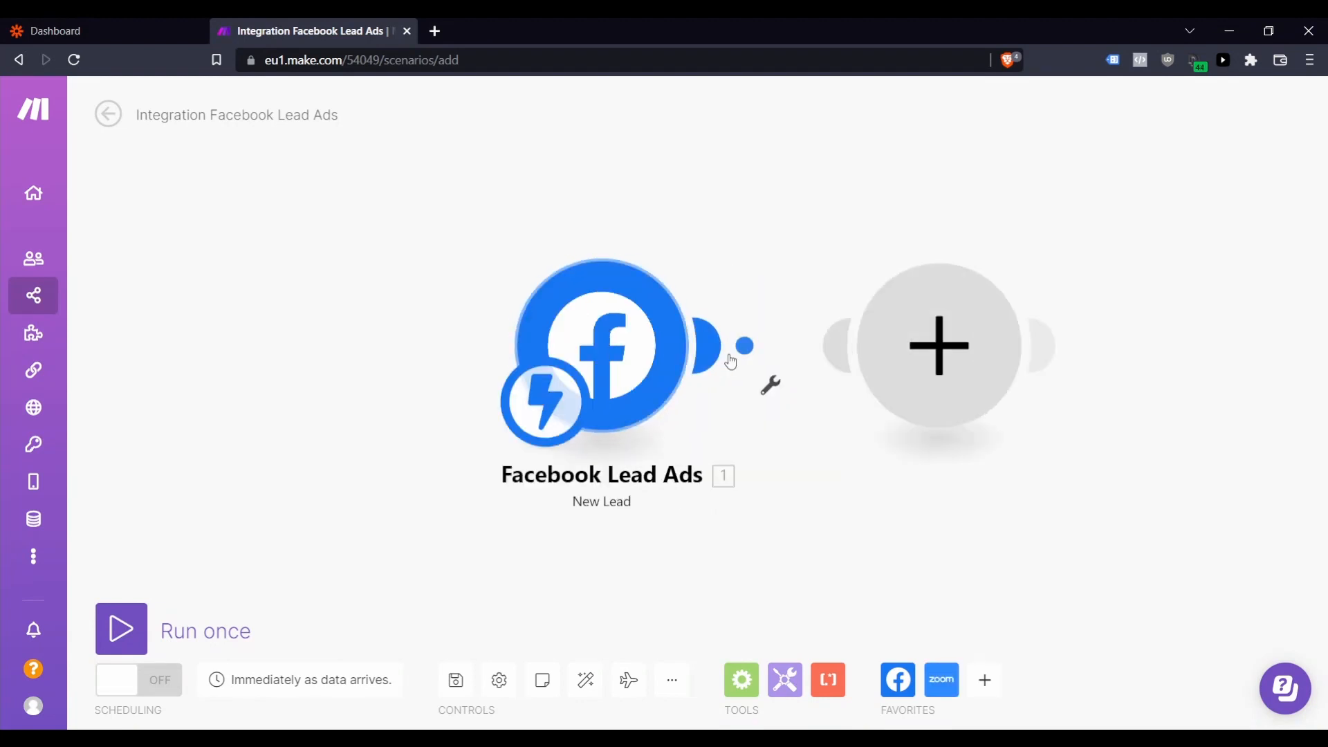
click(560, 337)
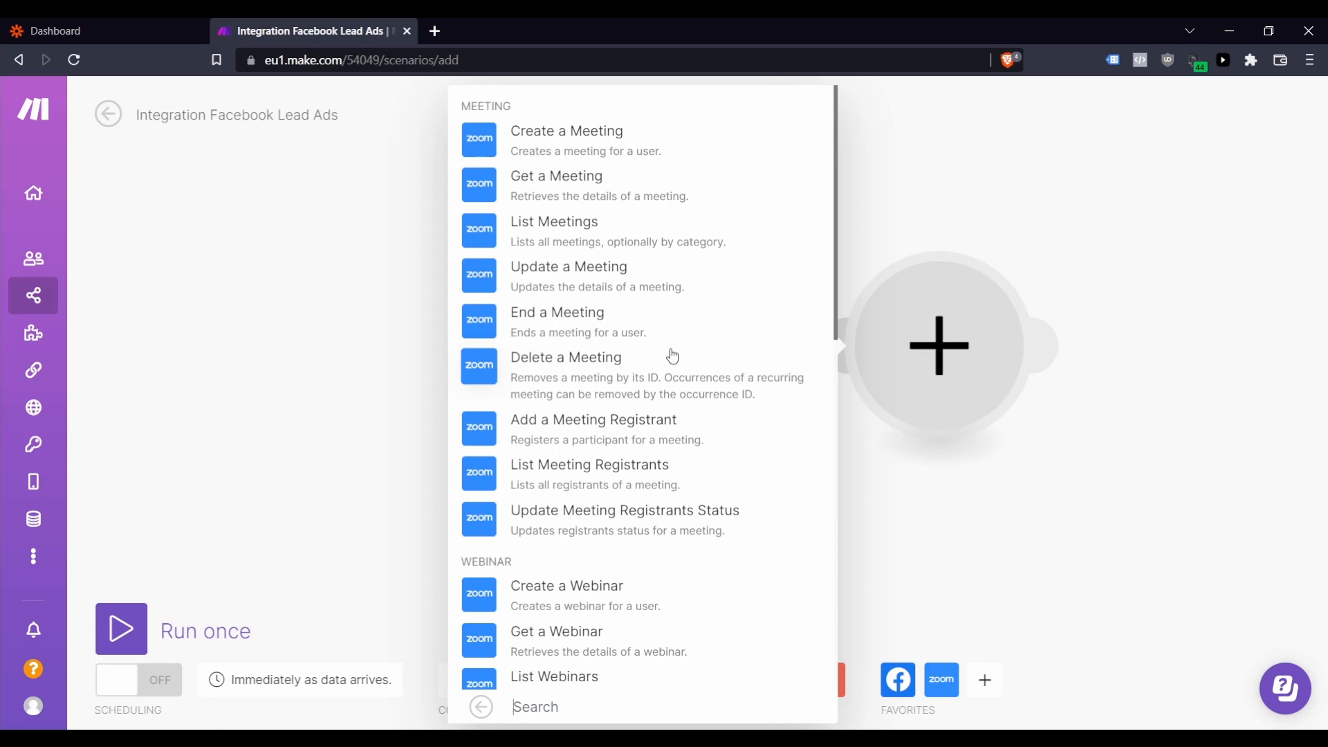
scroll(671, 355, down, 7)
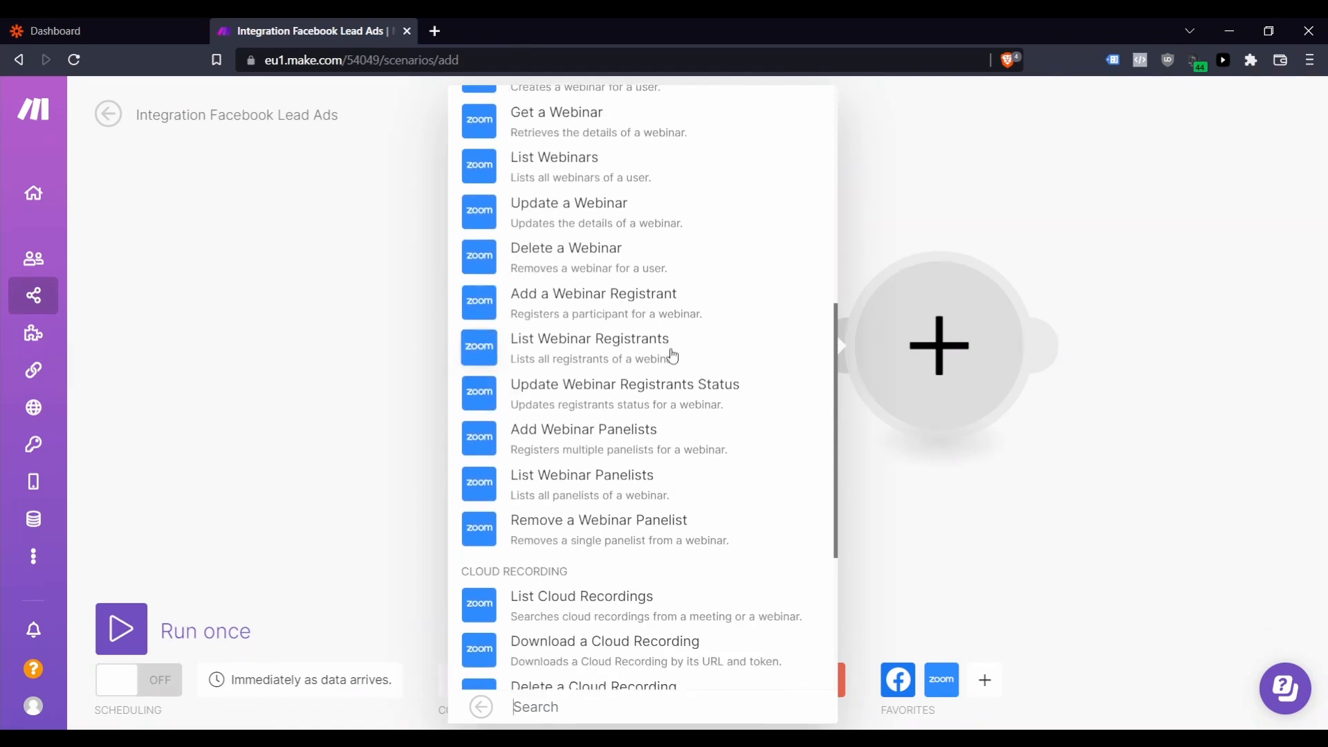
scroll(672, 355, up, 1)
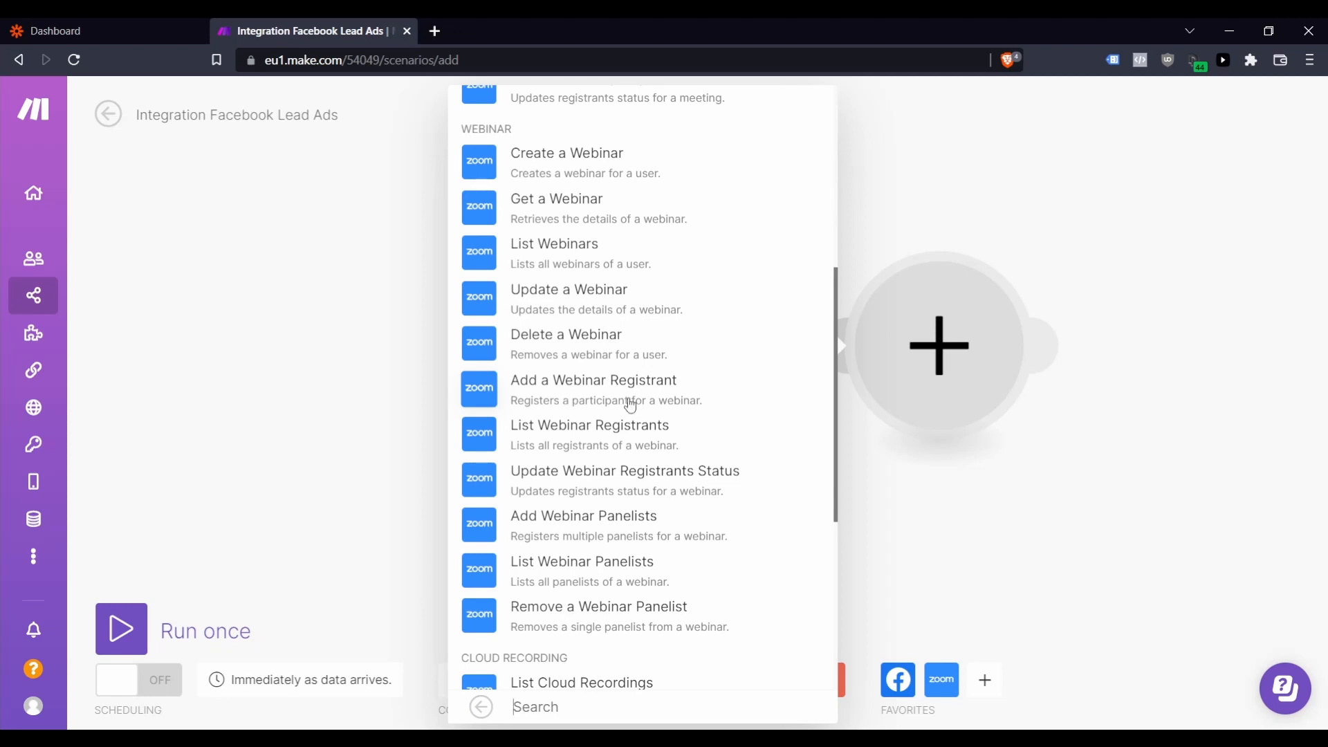
scroll(626, 405, up, 5)
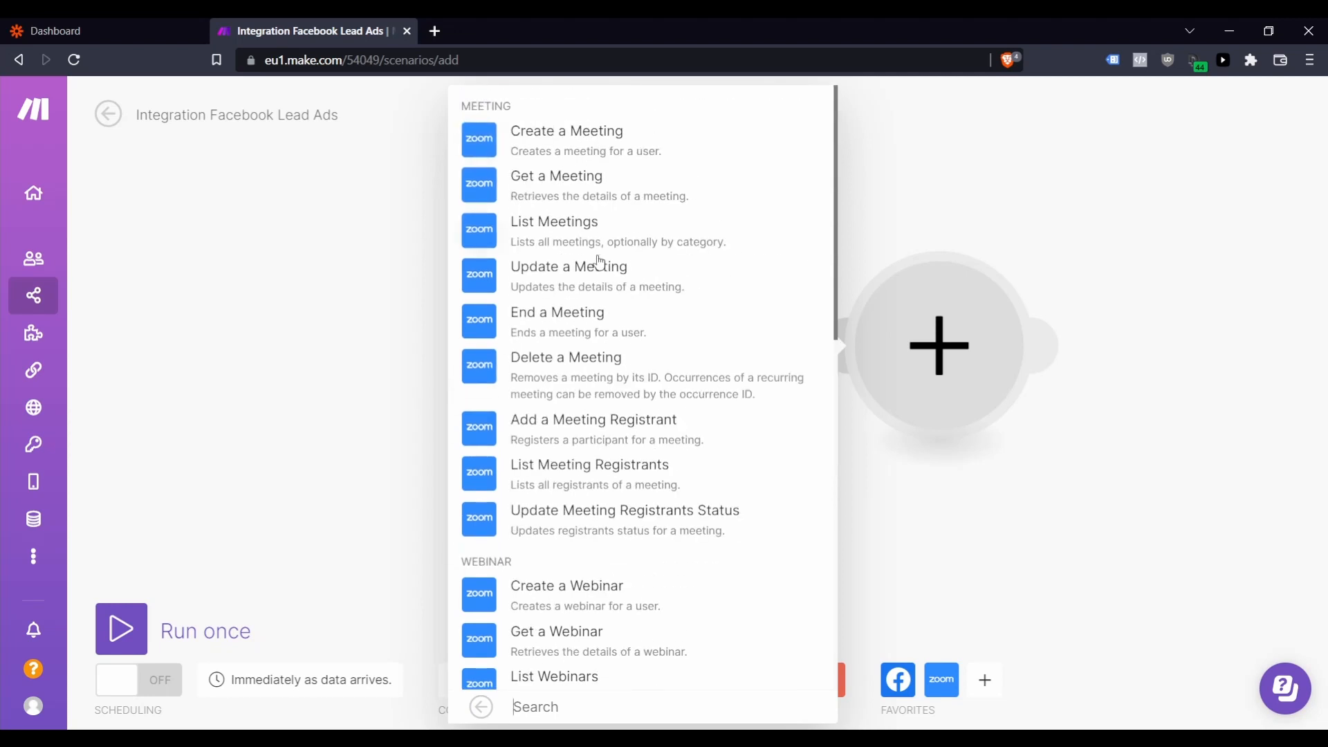
scroll(599, 438, down, 1)
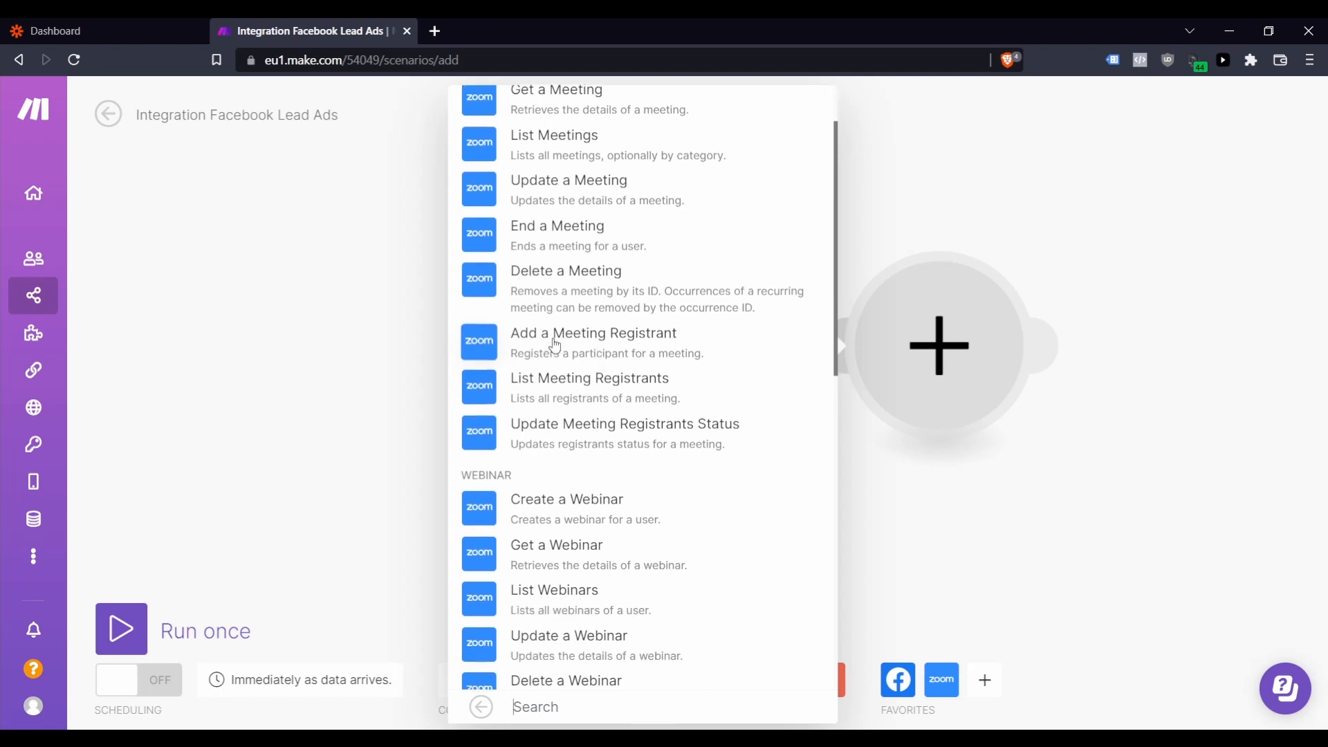
scroll(565, 325, up, 1)
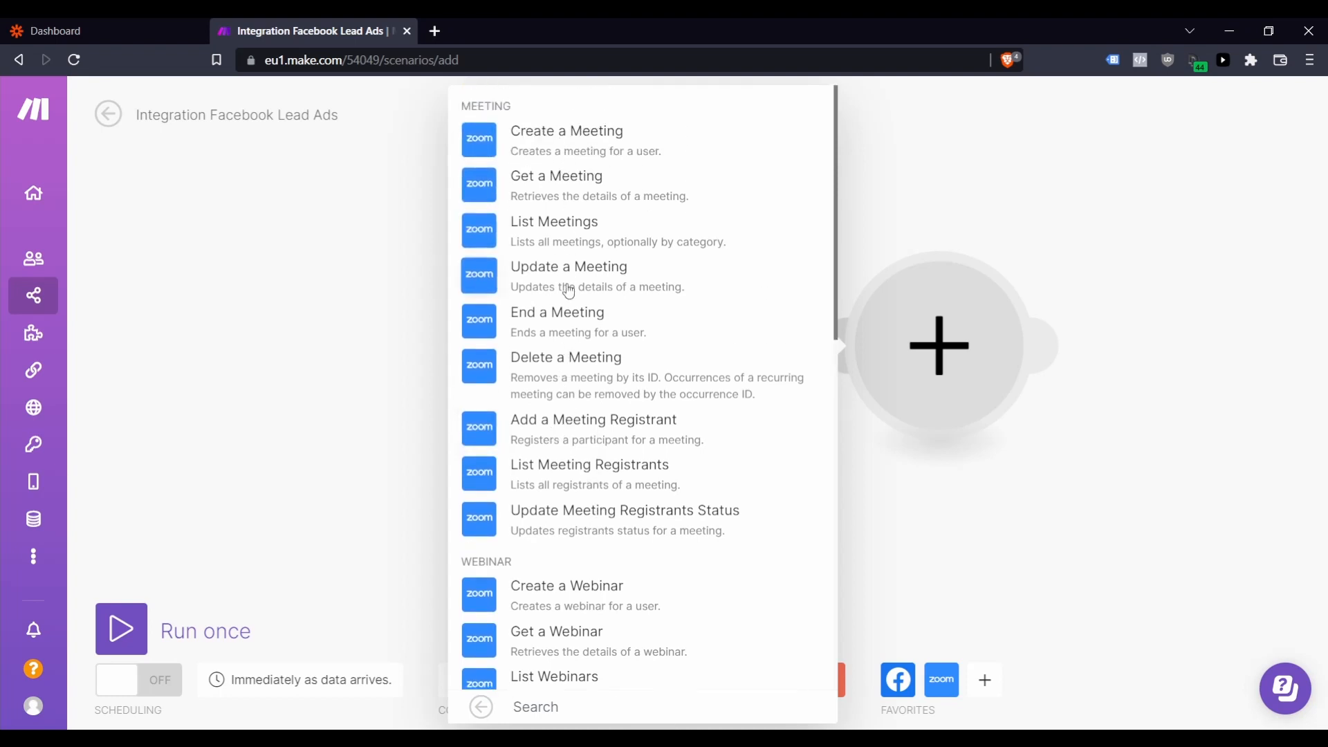
scroll(565, 402, down, 1)
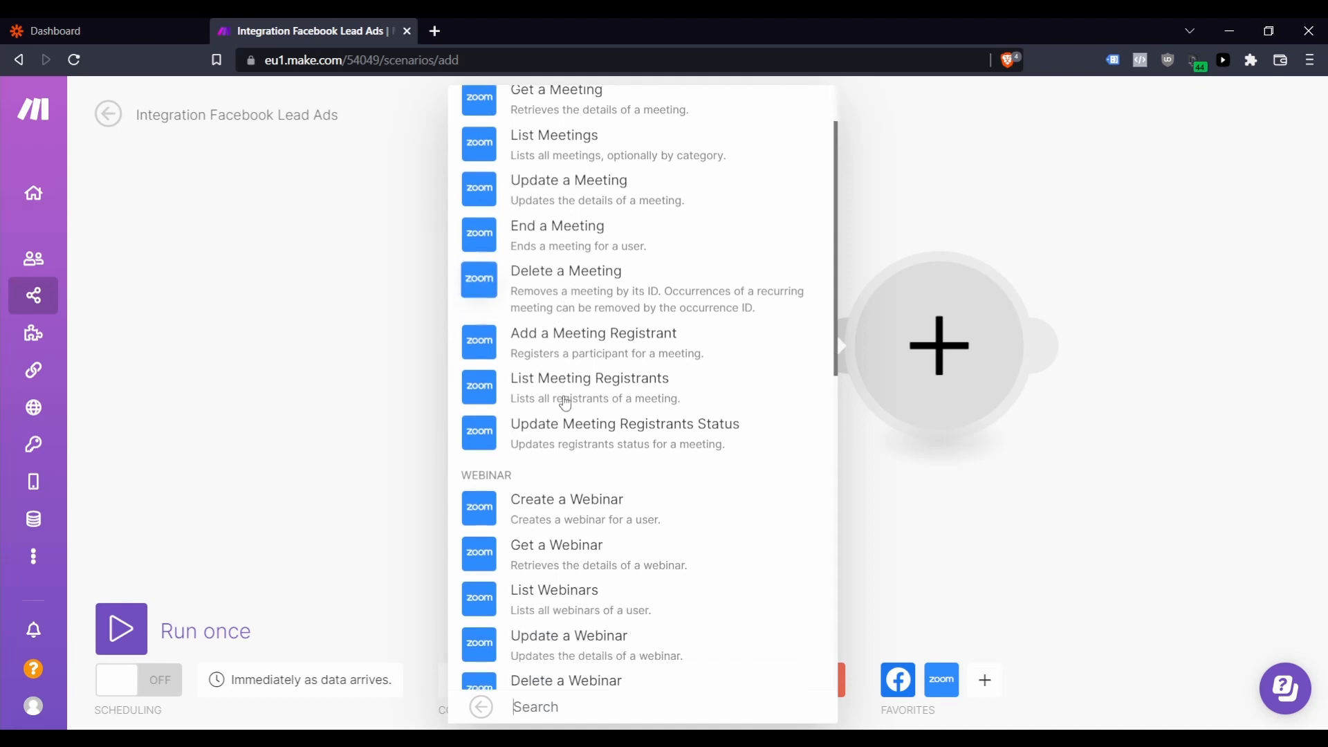
click(579, 342)
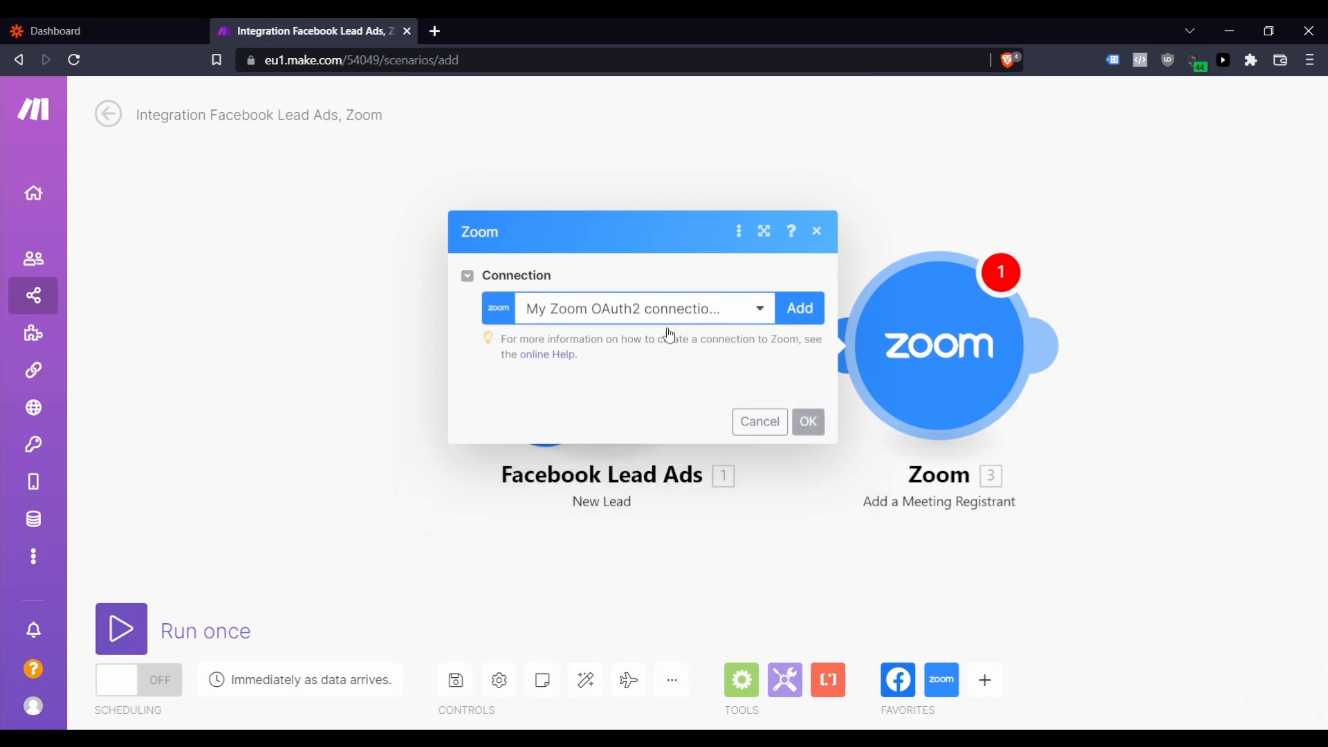
Select the Zoom account's e-mail as the User ID and set the Meeting ID to 12312312
click(547, 315)
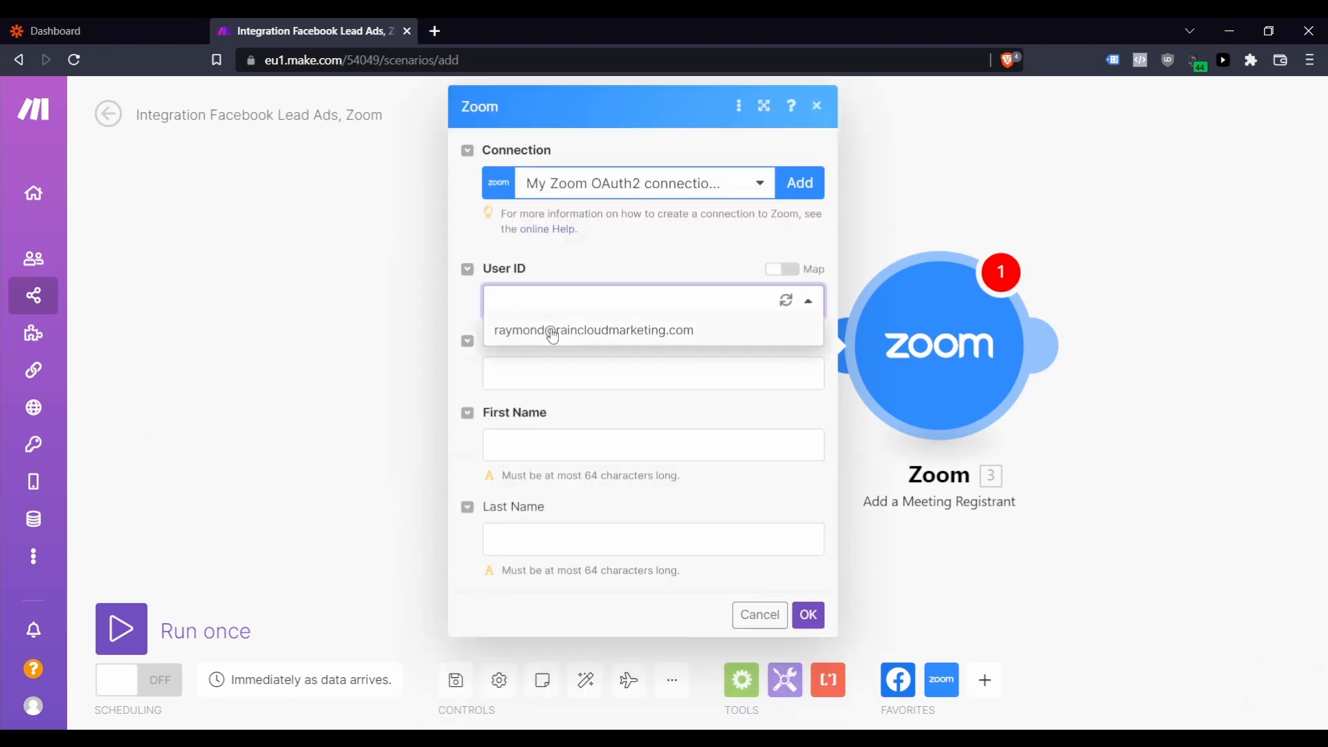
click(550, 329)
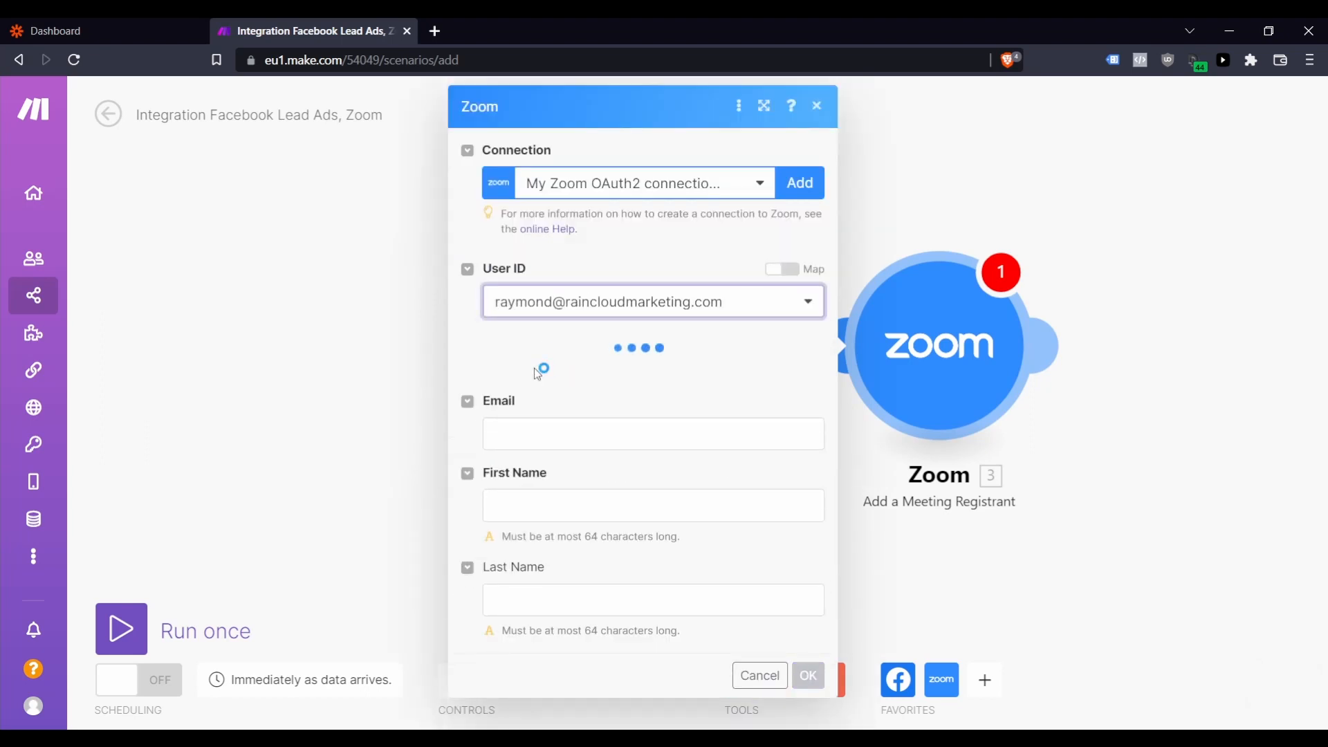
click(535, 379)
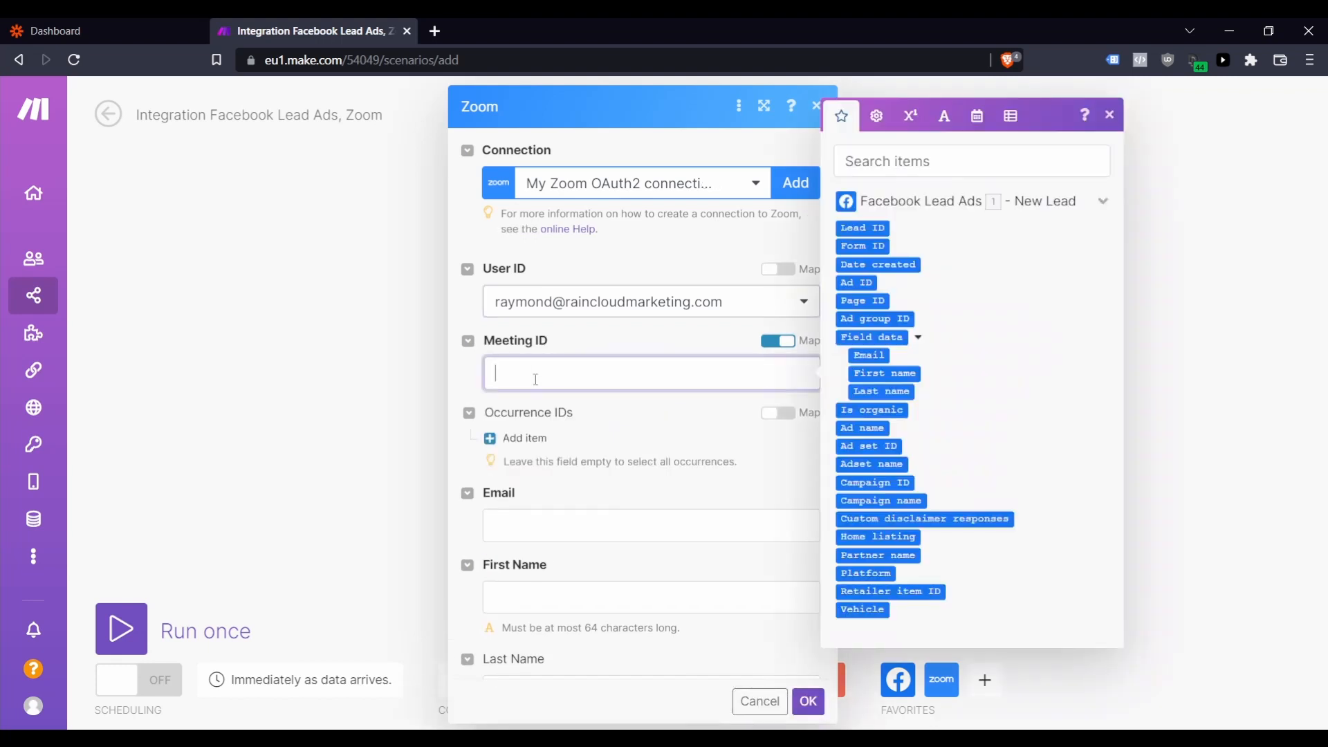
text(12312312)
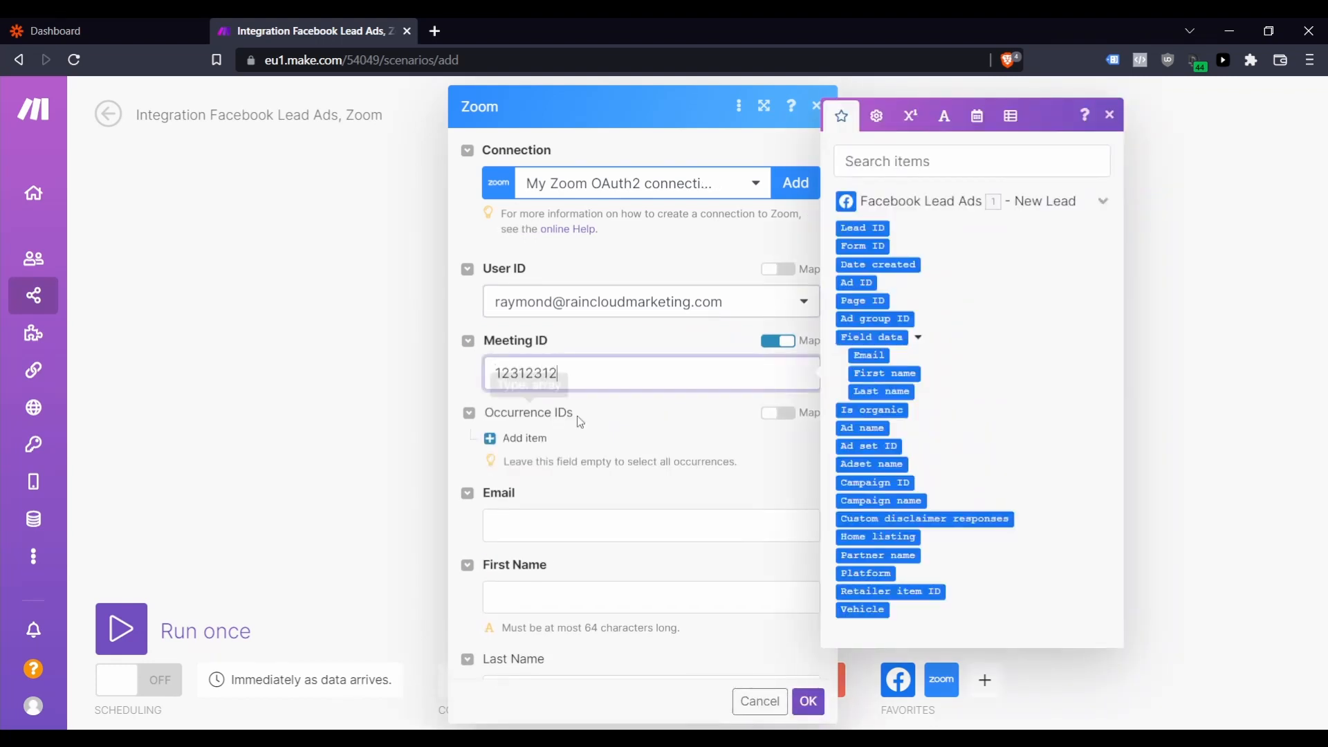
click(643, 431)
Map the registrant's Email, First Name and Last Name to the matching field data from the Facebook lead
scroll(646, 432, down, 1)
click(546, 457)
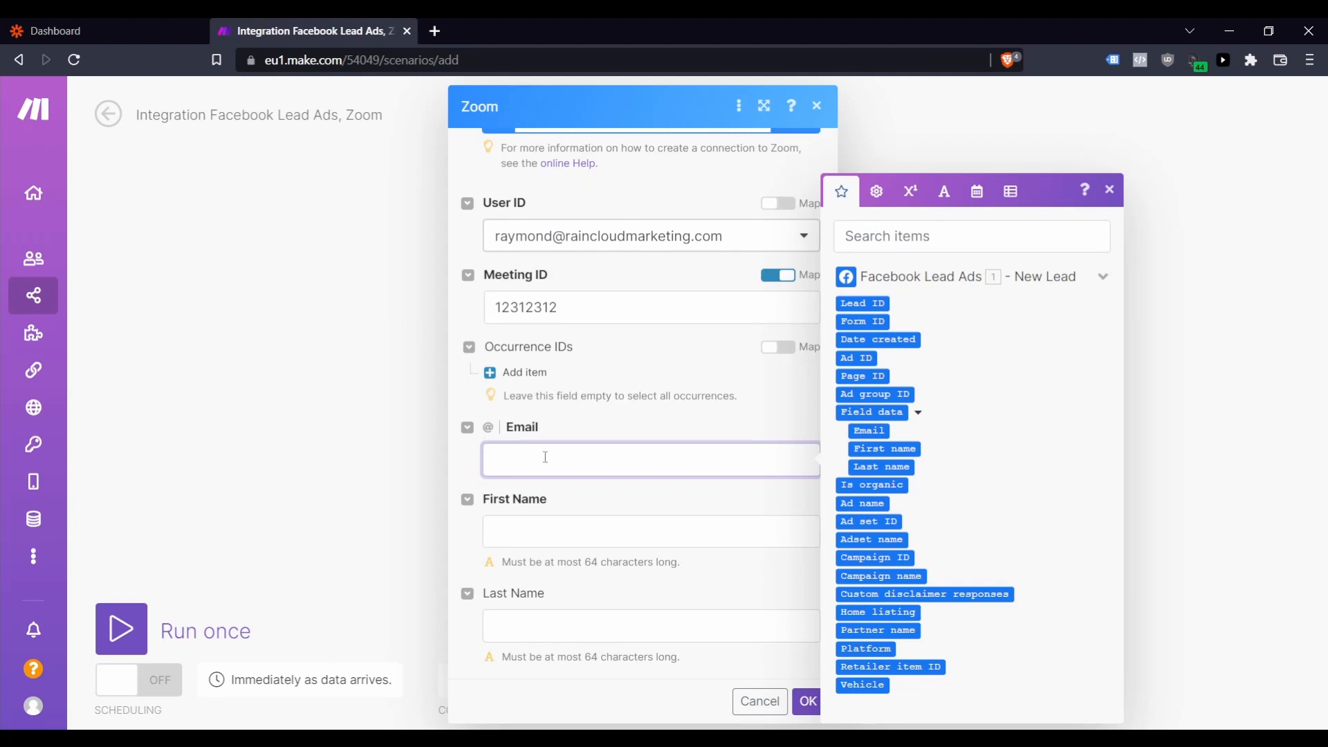
click(866, 432)
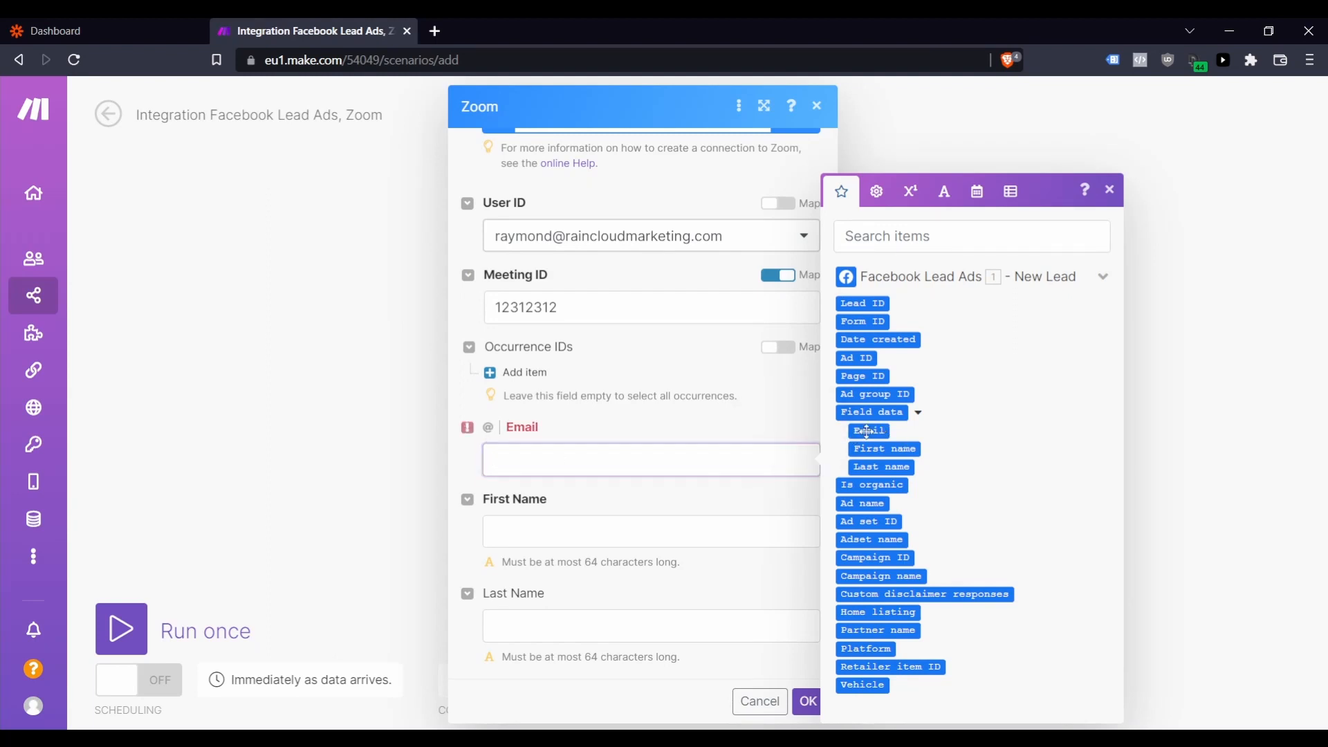
click(867, 432)
click(544, 526)
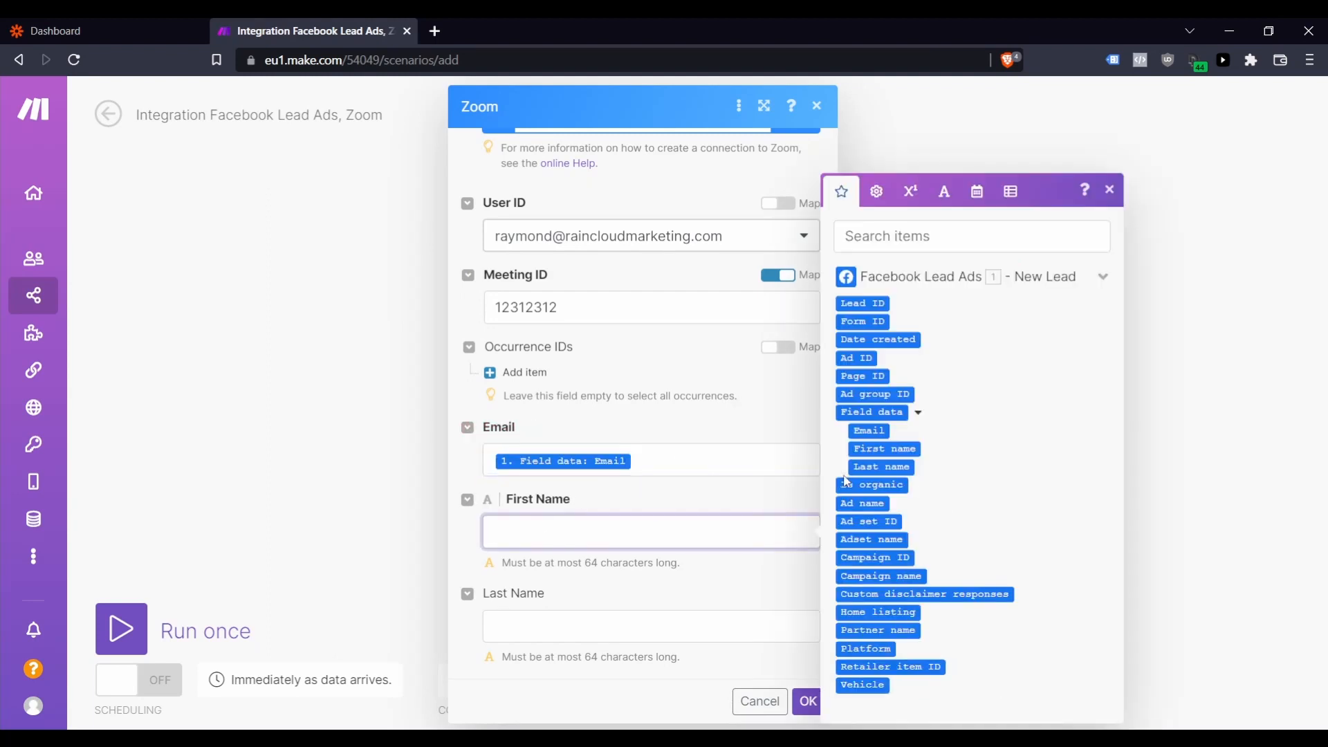
click(880, 449)
click(569, 622)
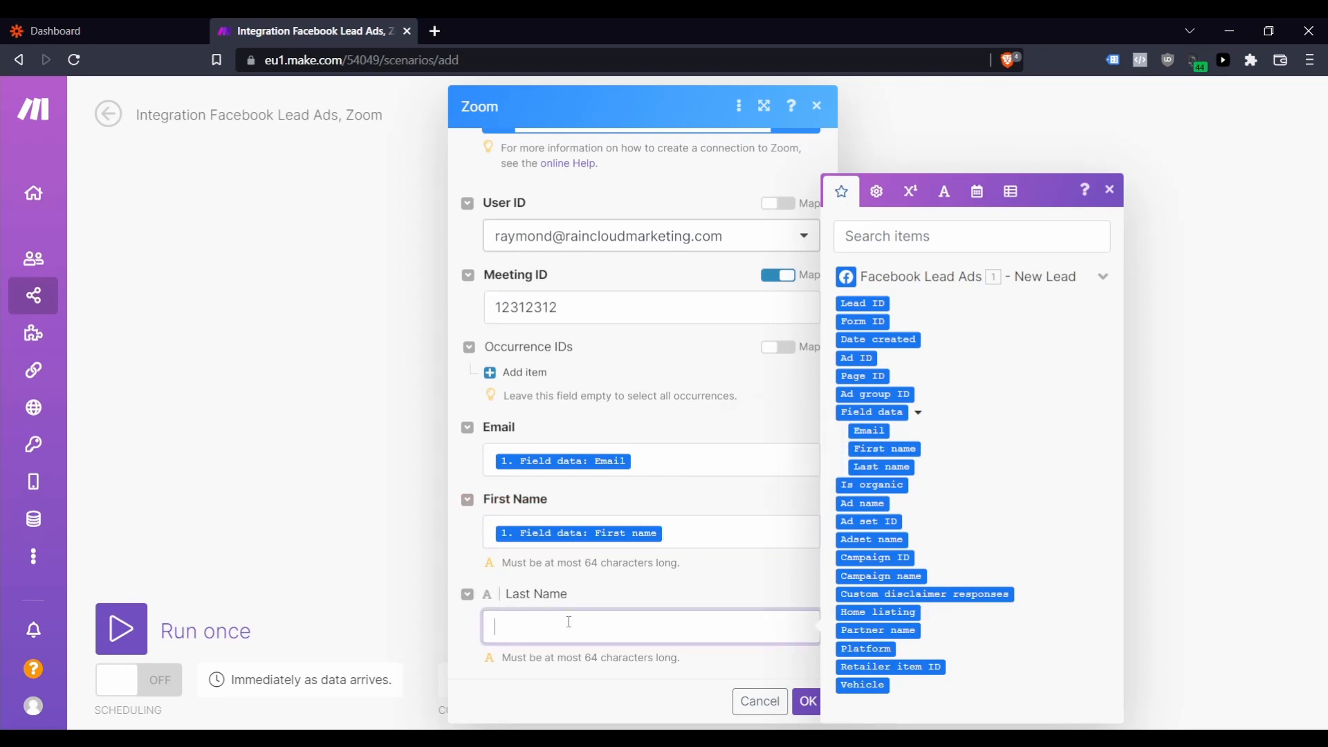
click(877, 467)
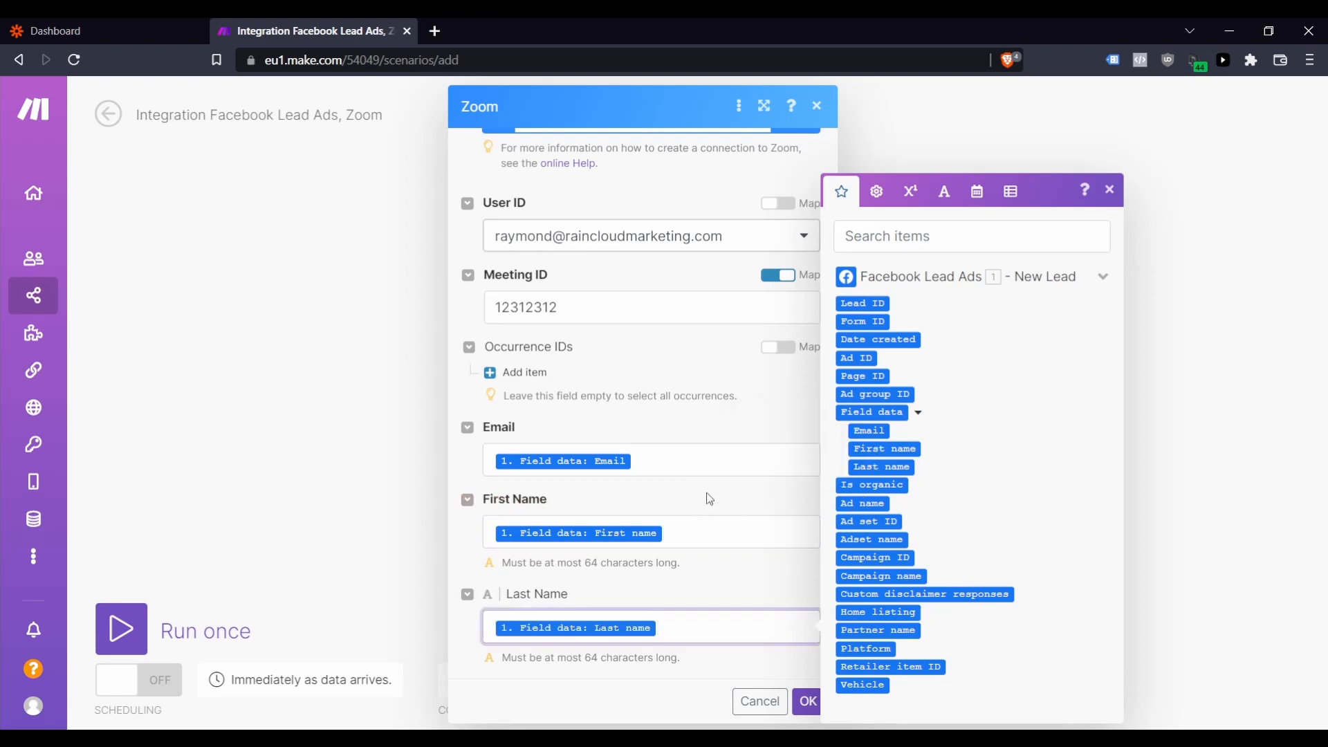
Confirm the Zoom module's settings, save the scenario's changes and switch the scenario on
click(706, 498)
scroll(605, 626, up, 2)
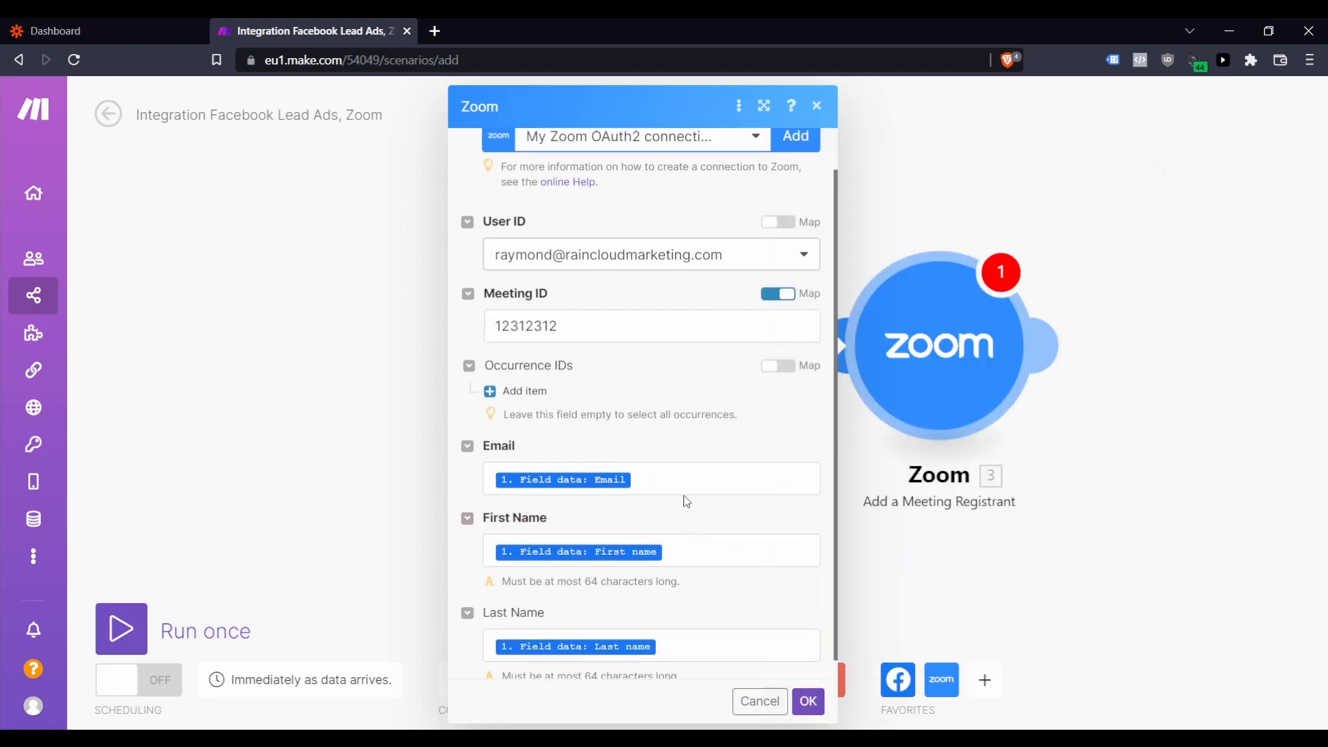
scroll(682, 498, down, 2)
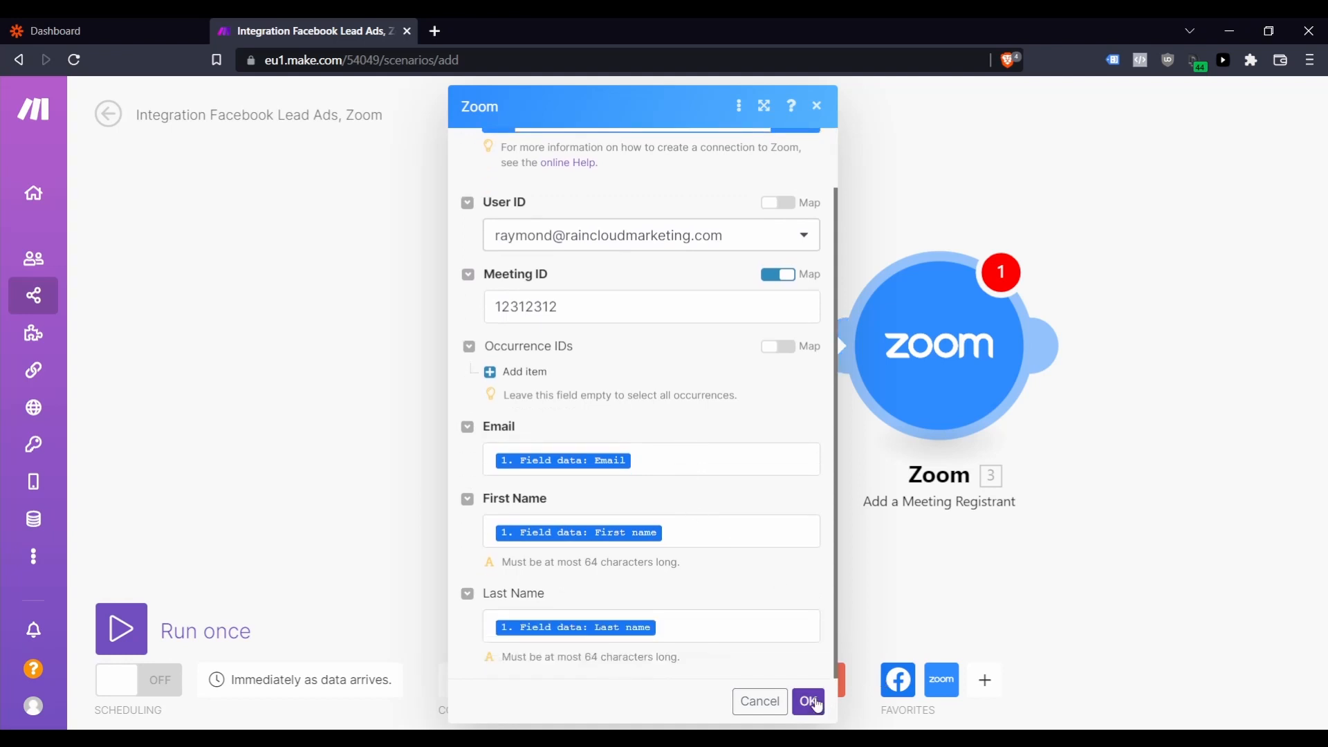
click(808, 702)
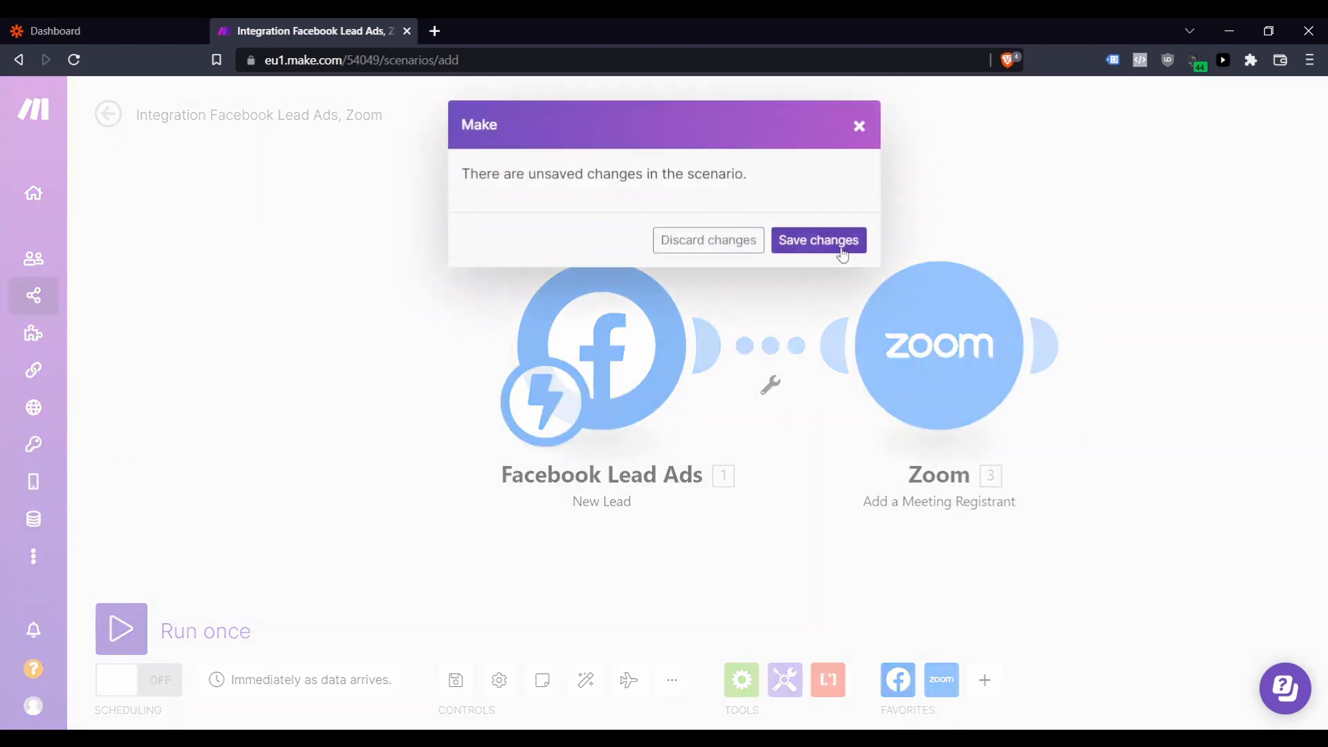
click(843, 243)
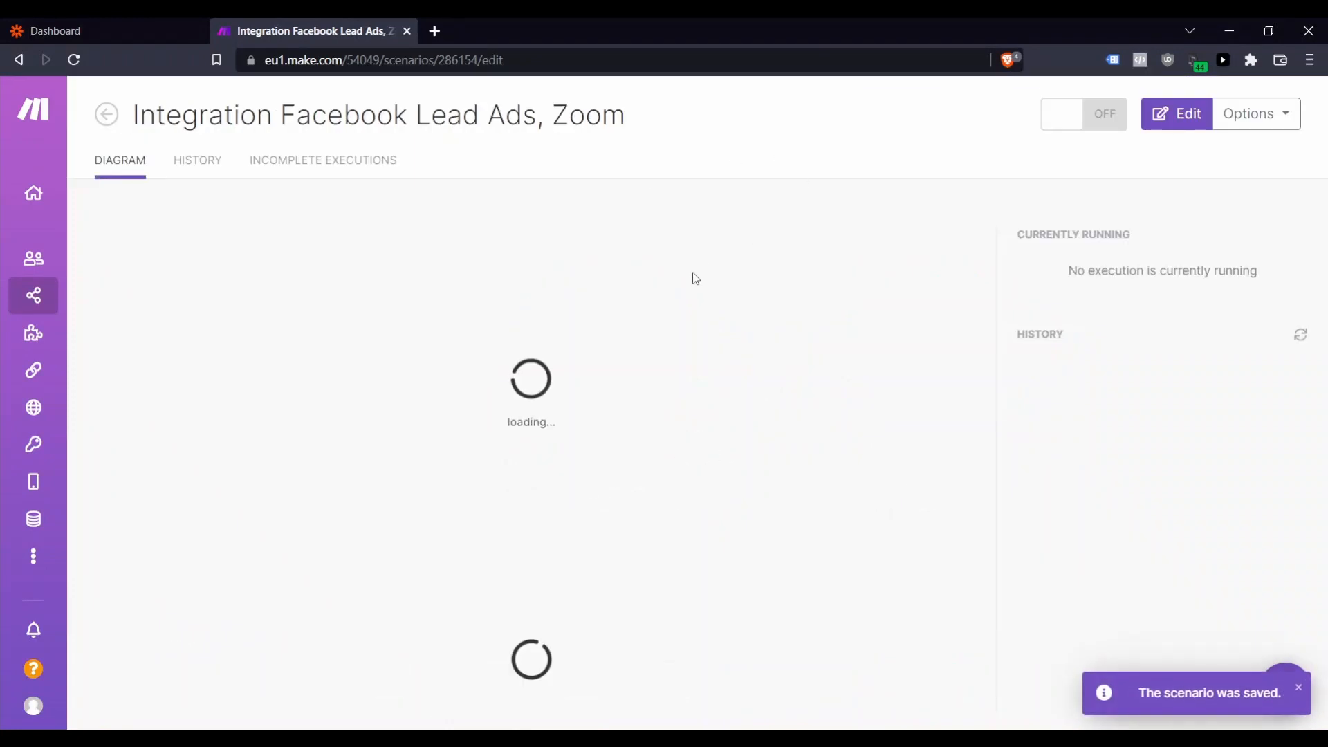
click(1056, 124)
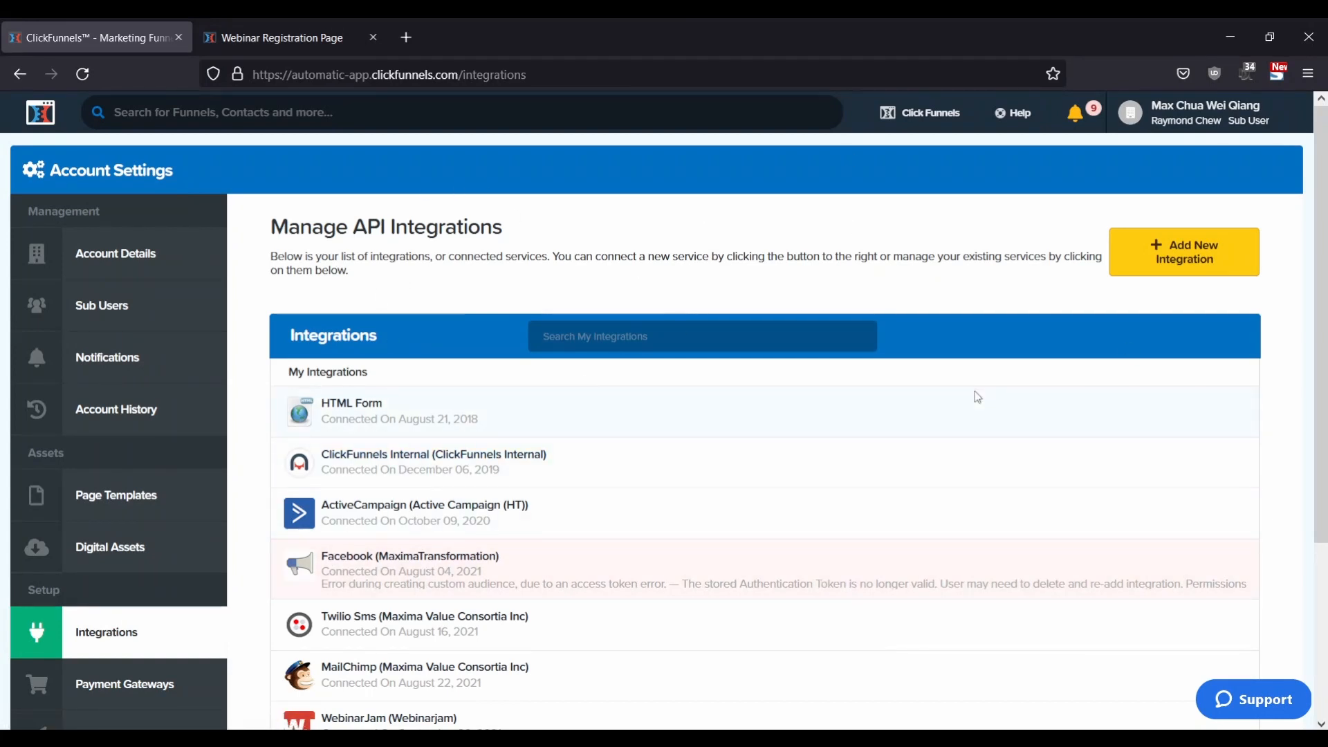
In ClickFunnels, find Zoom Oauth among the available webinar integrations and open its setup form at the nickname entry
click(1207, 251)
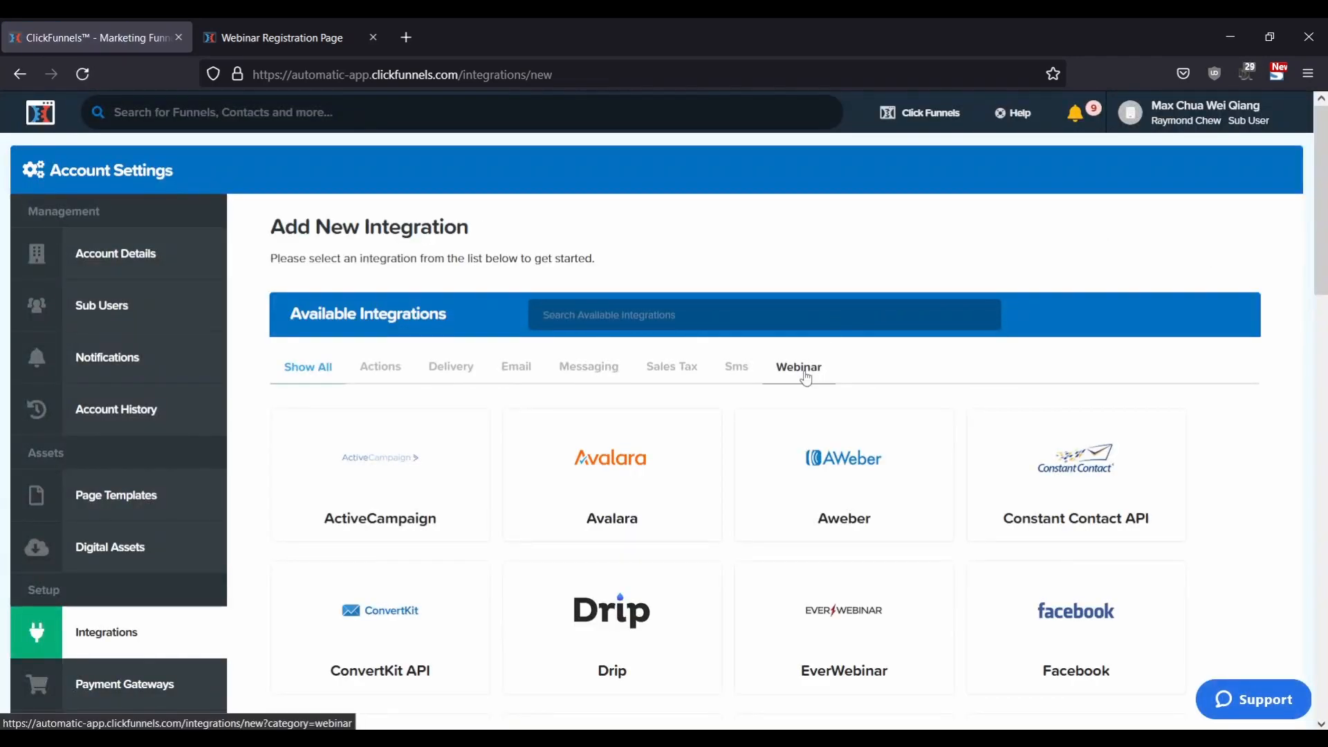
click(805, 374)
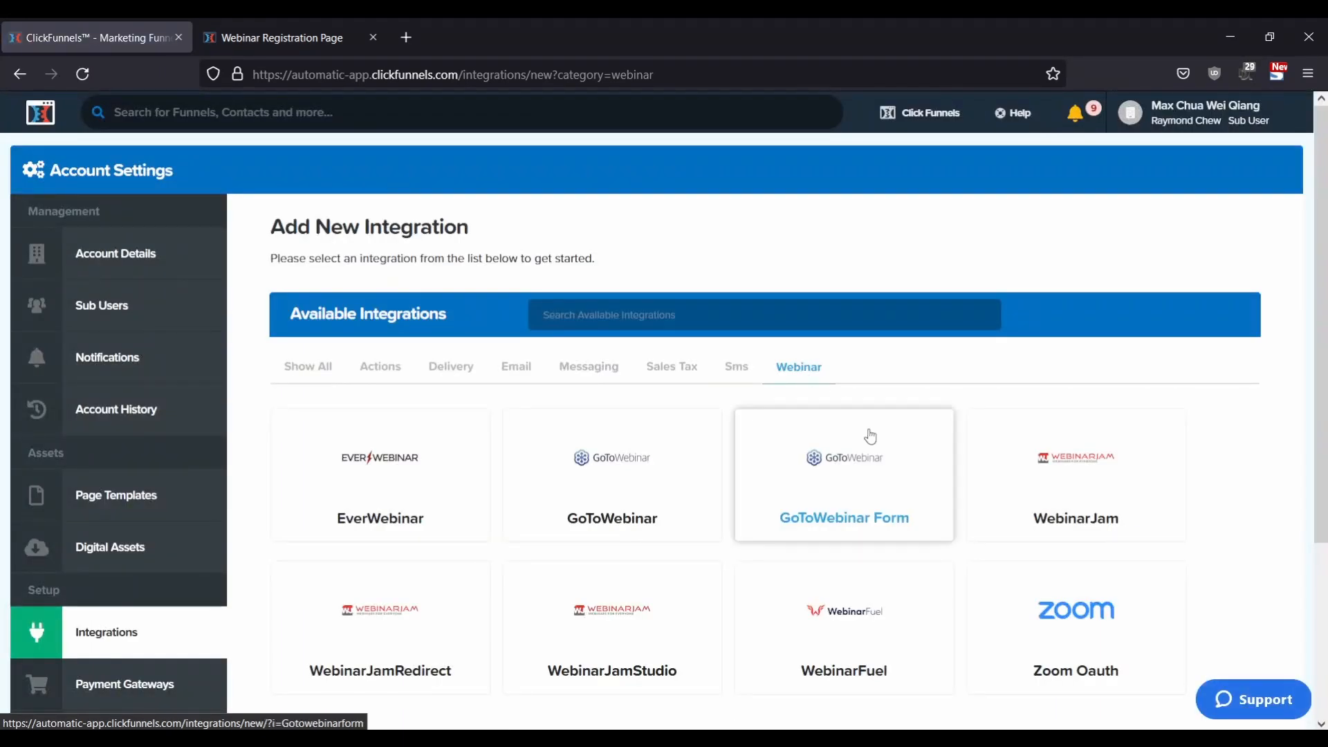
scroll(870, 436, down, 3)
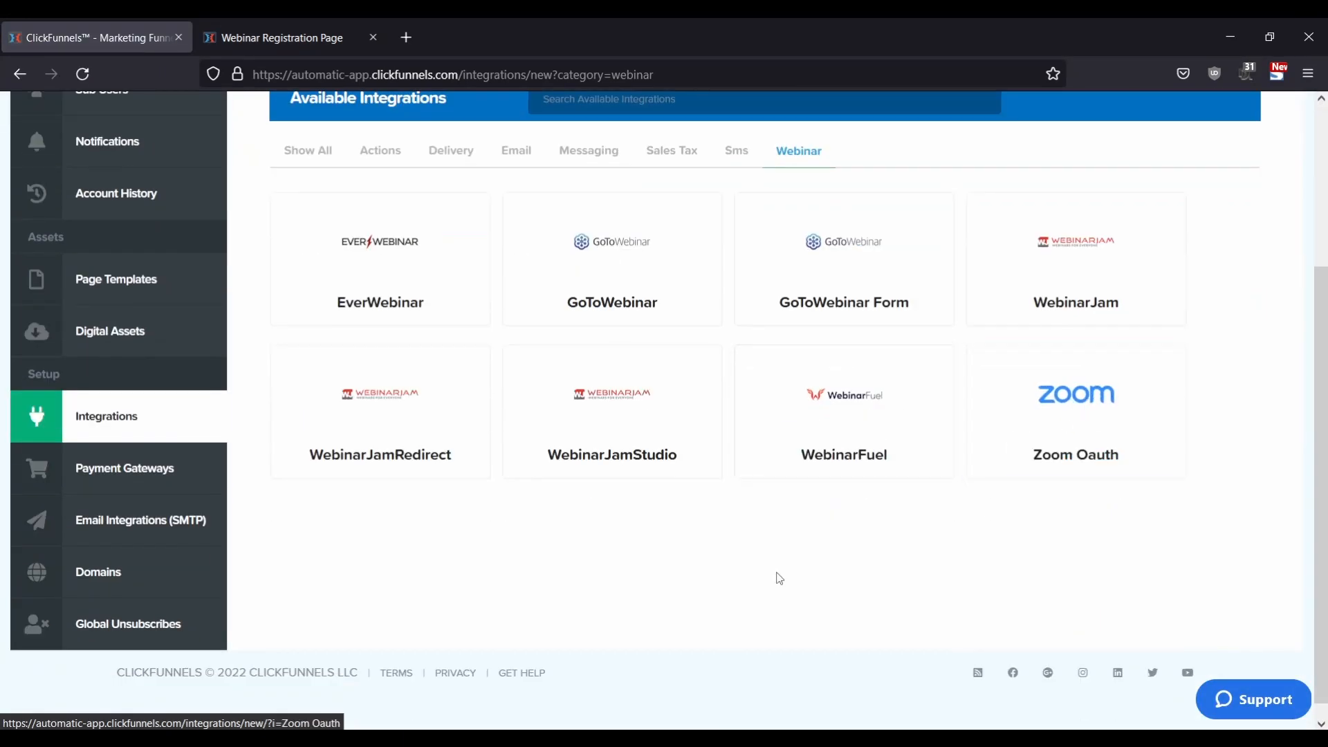
scroll(780, 578, up, 3)
click(635, 311)
text(zoom)
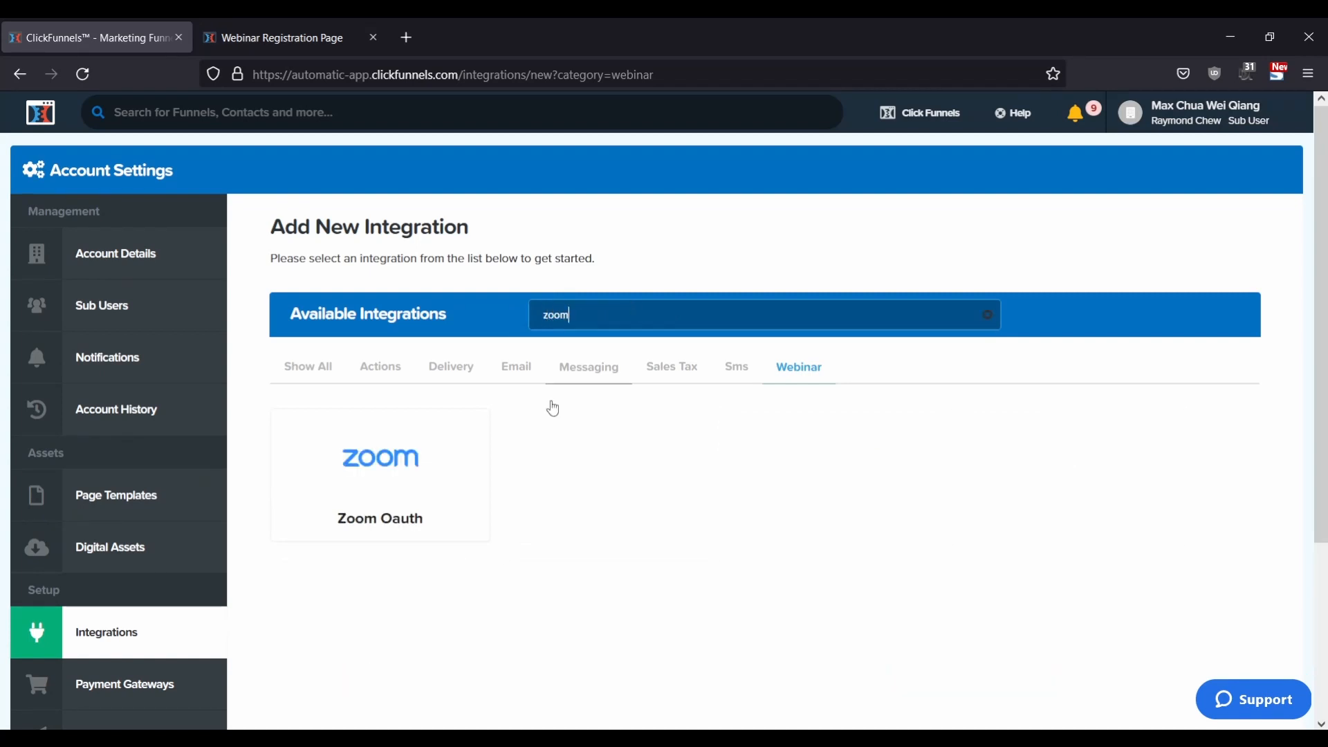
click(381, 462)
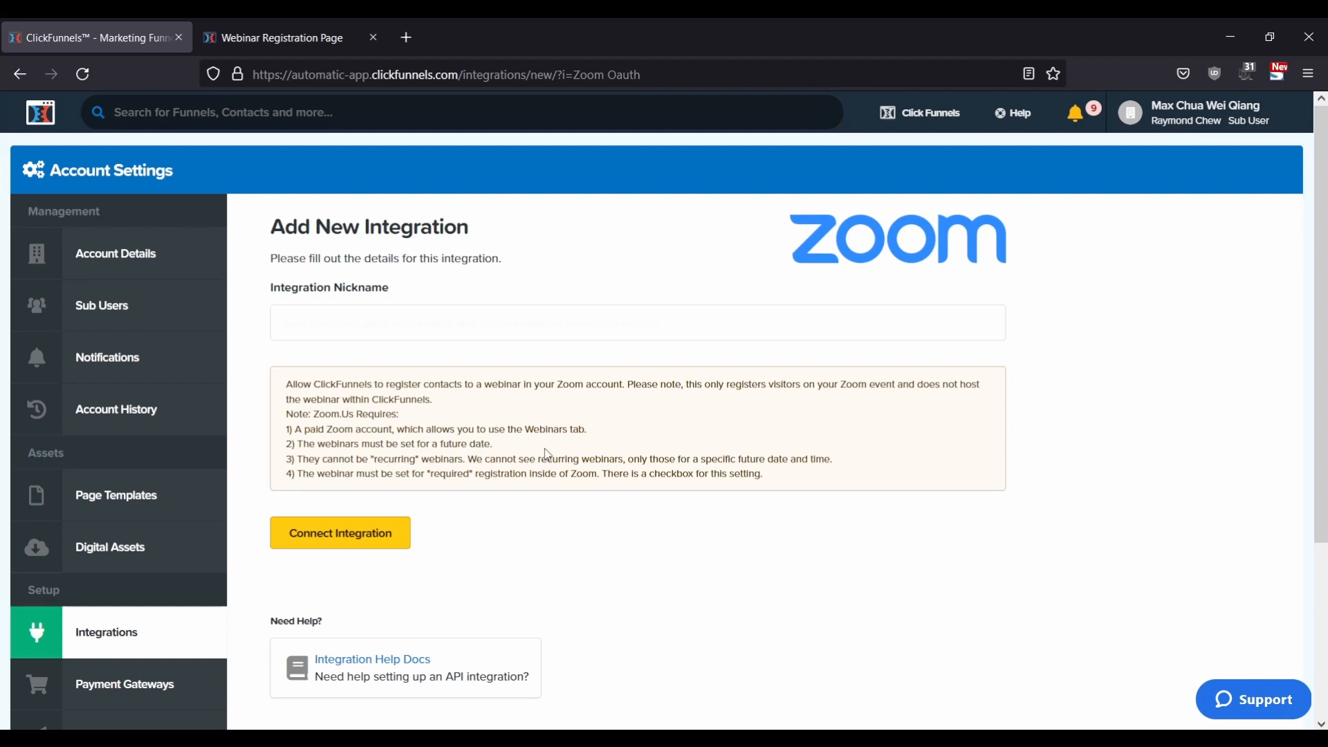
click(369, 326)
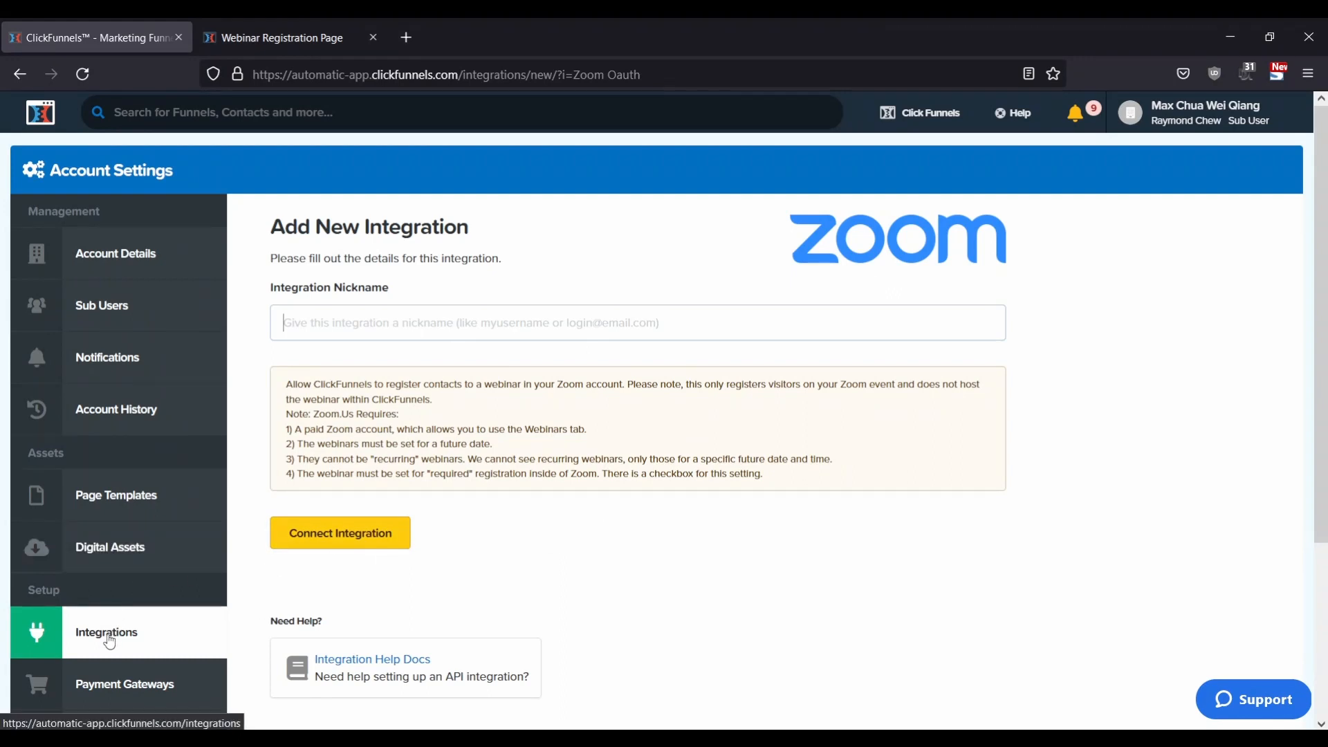
View the email integration settings of the Webinar Registration Page in the page editor and close them
click(254, 38)
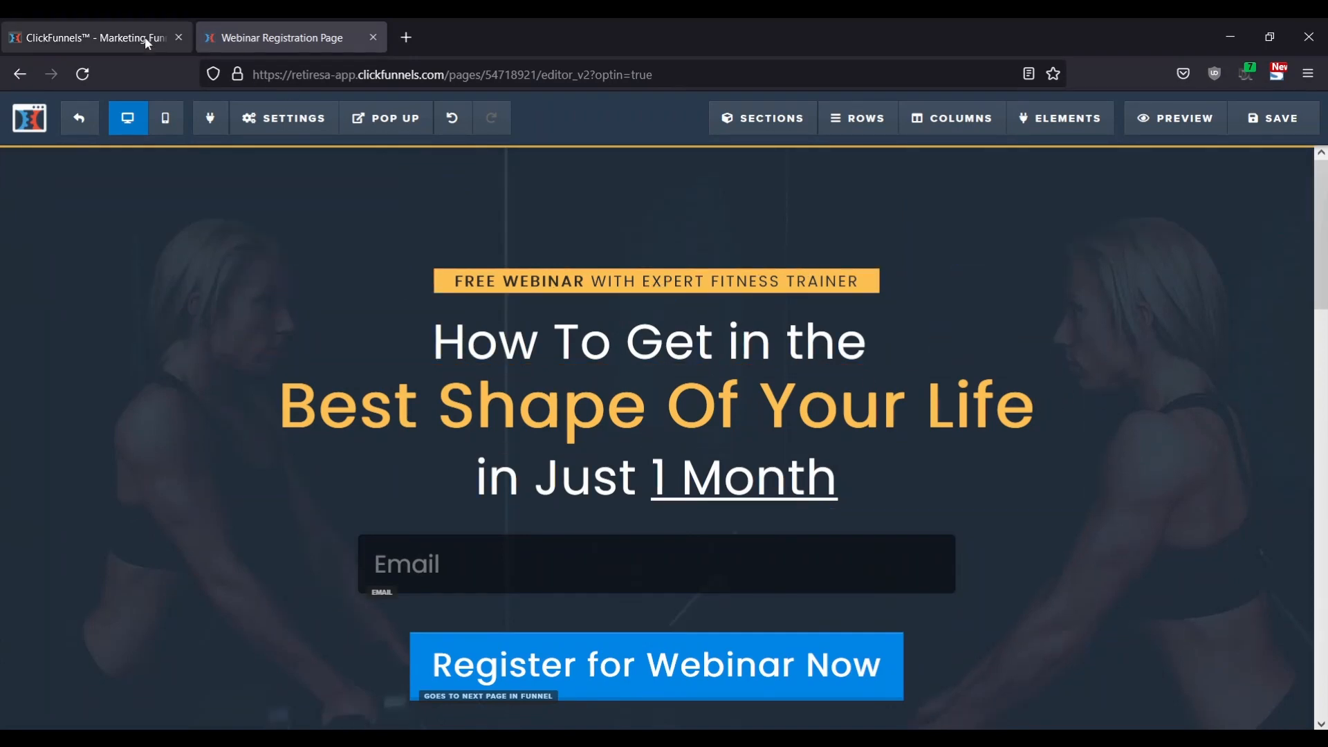
mouse_move(291, 121)
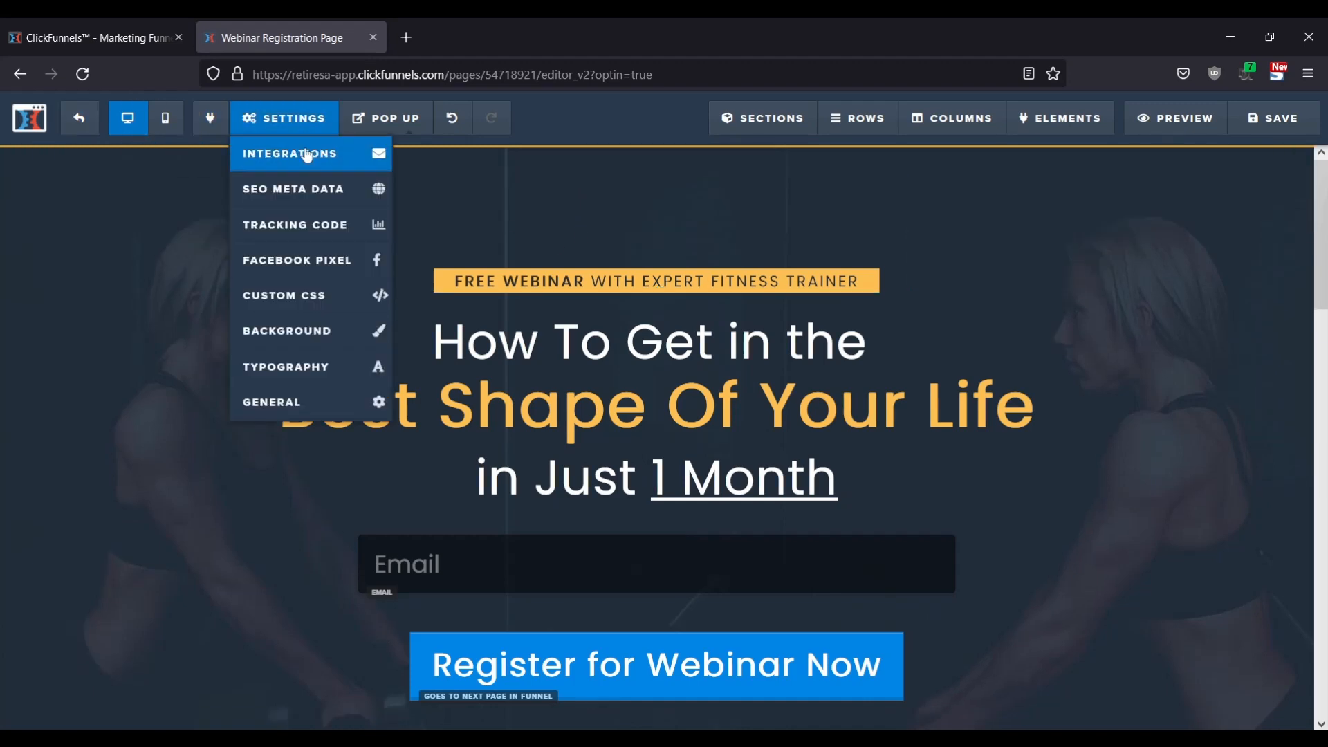
click(306, 158)
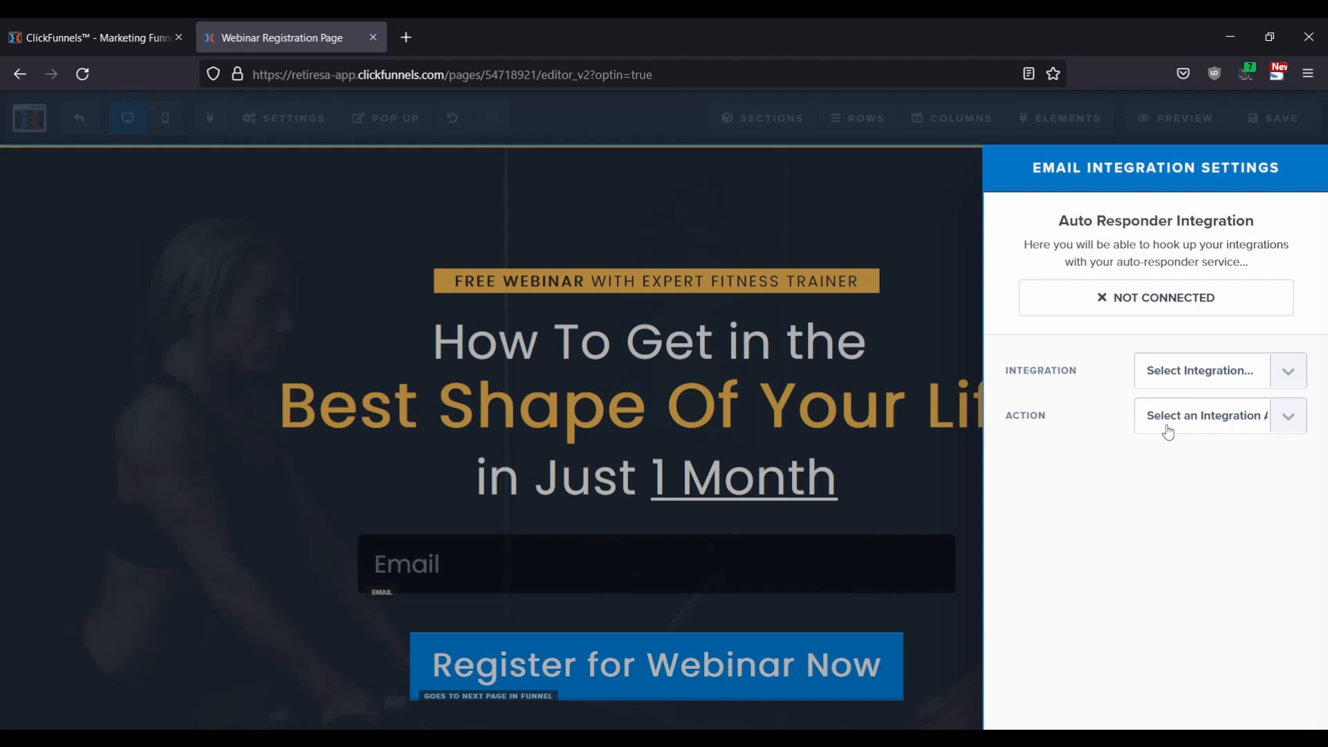
click(653, 322)
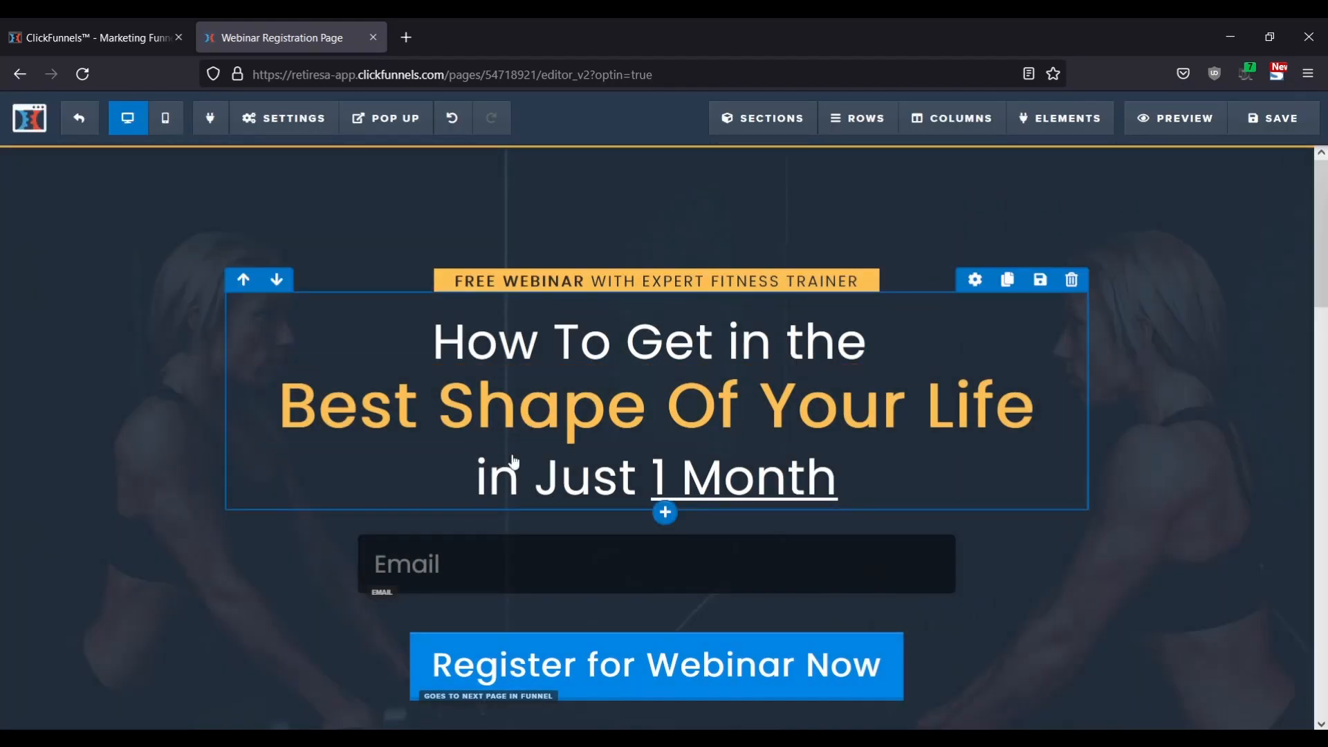
Examine the action options for the "Register for Webinar Now" button and leave its current action in place
scroll(504, 465, down, 3)
scroll(764, 379, up, 3)
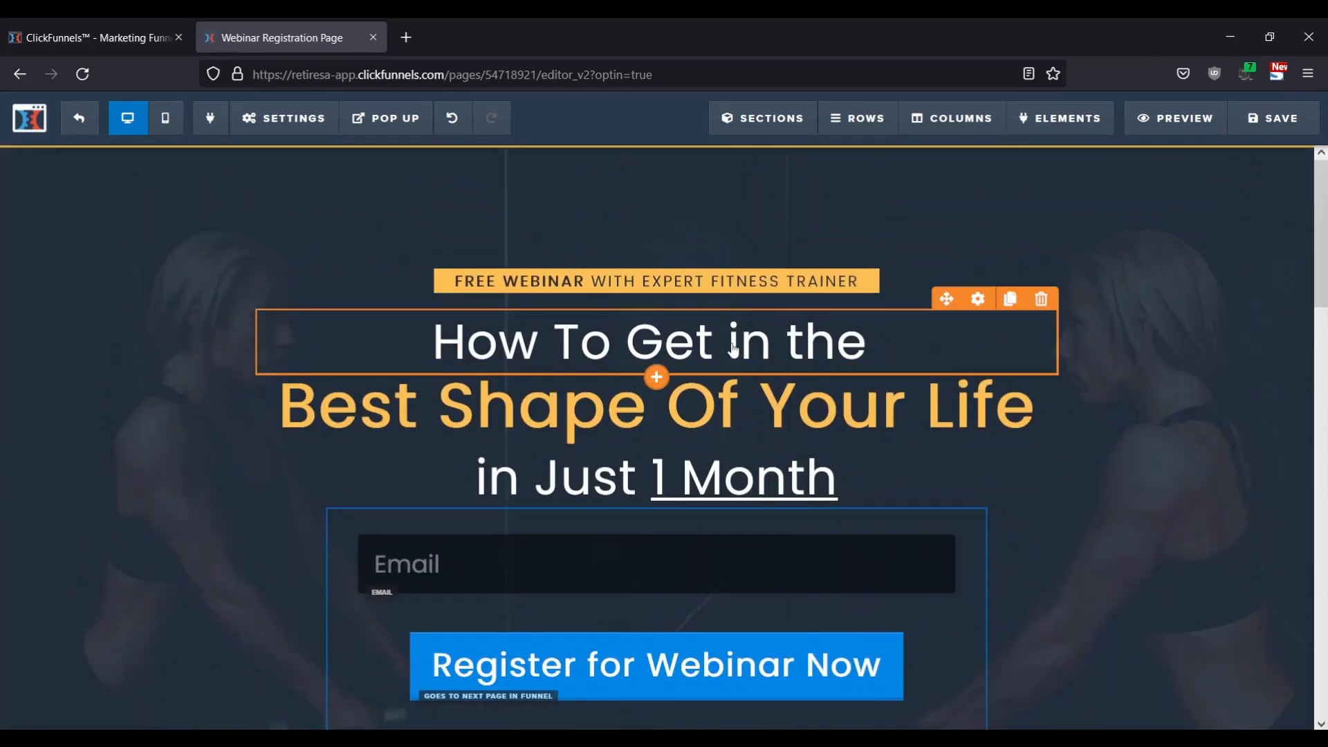
scroll(809, 476, down, 3)
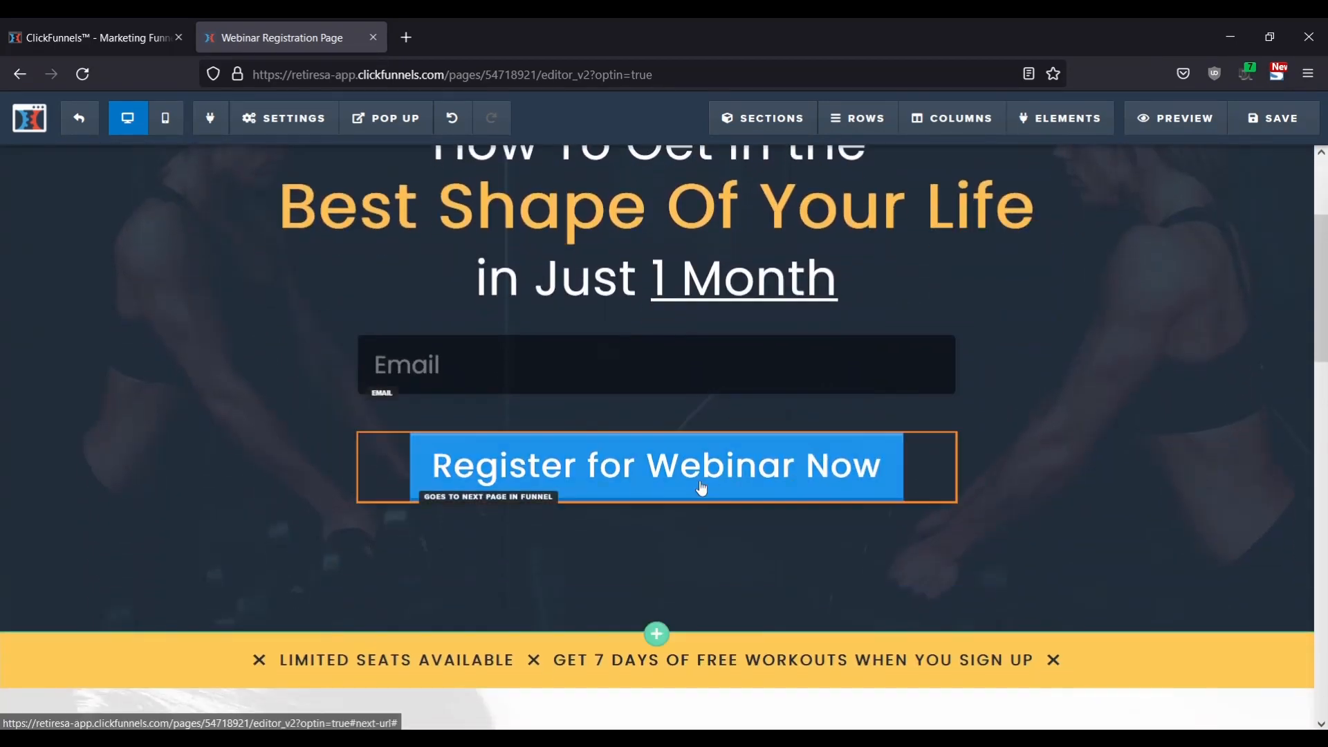
click(740, 476)
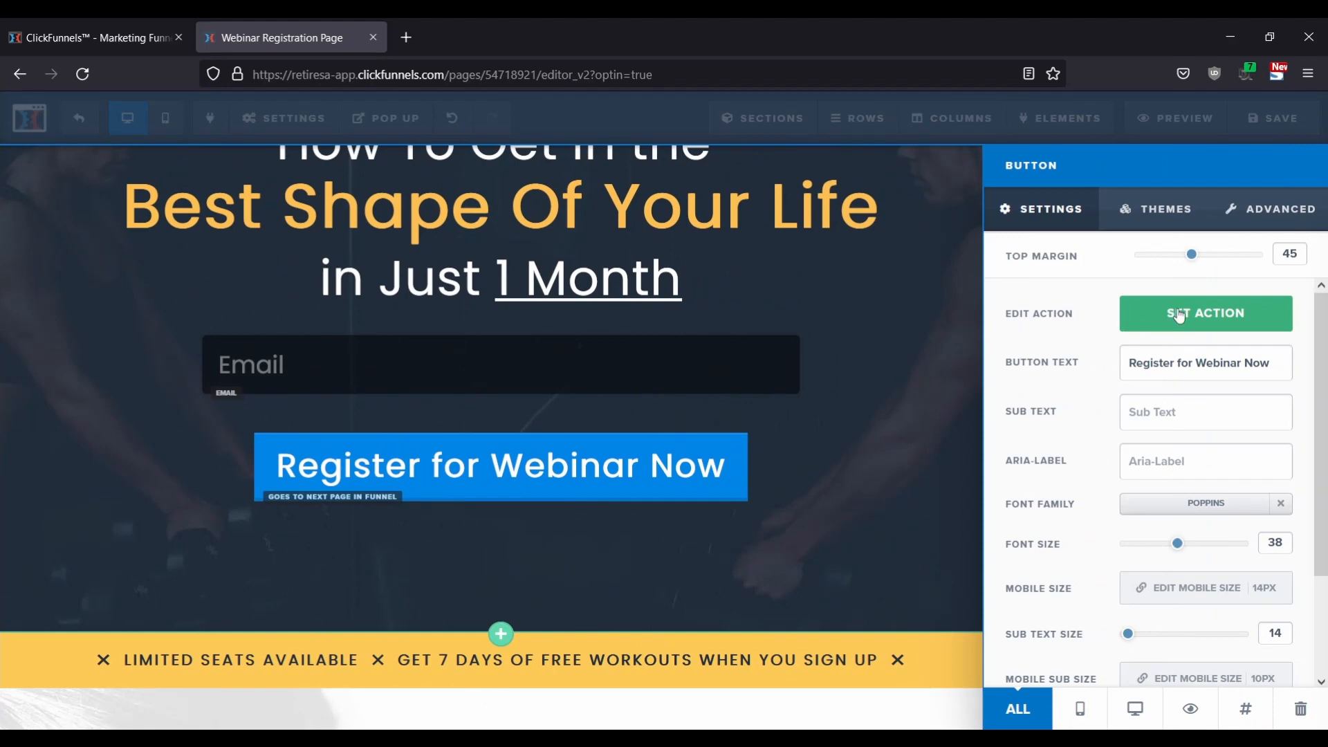
click(1181, 315)
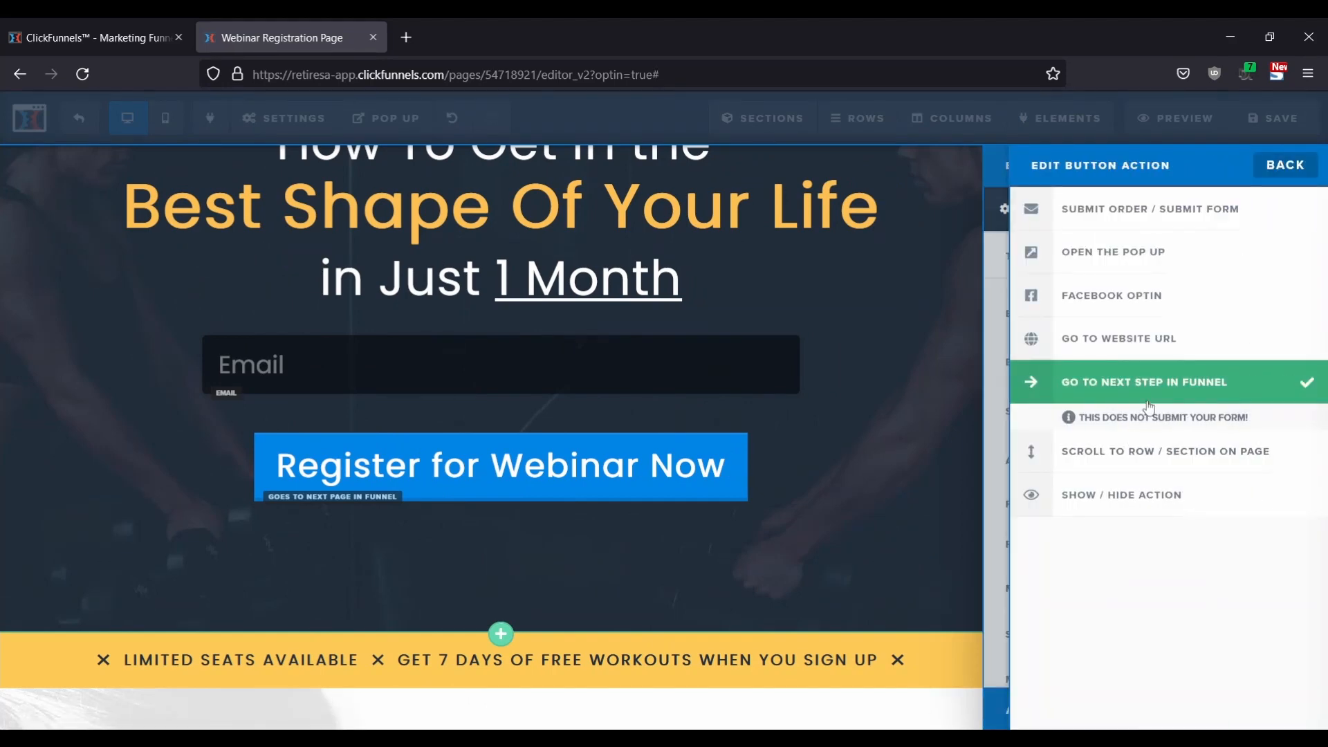
click(860, 418)
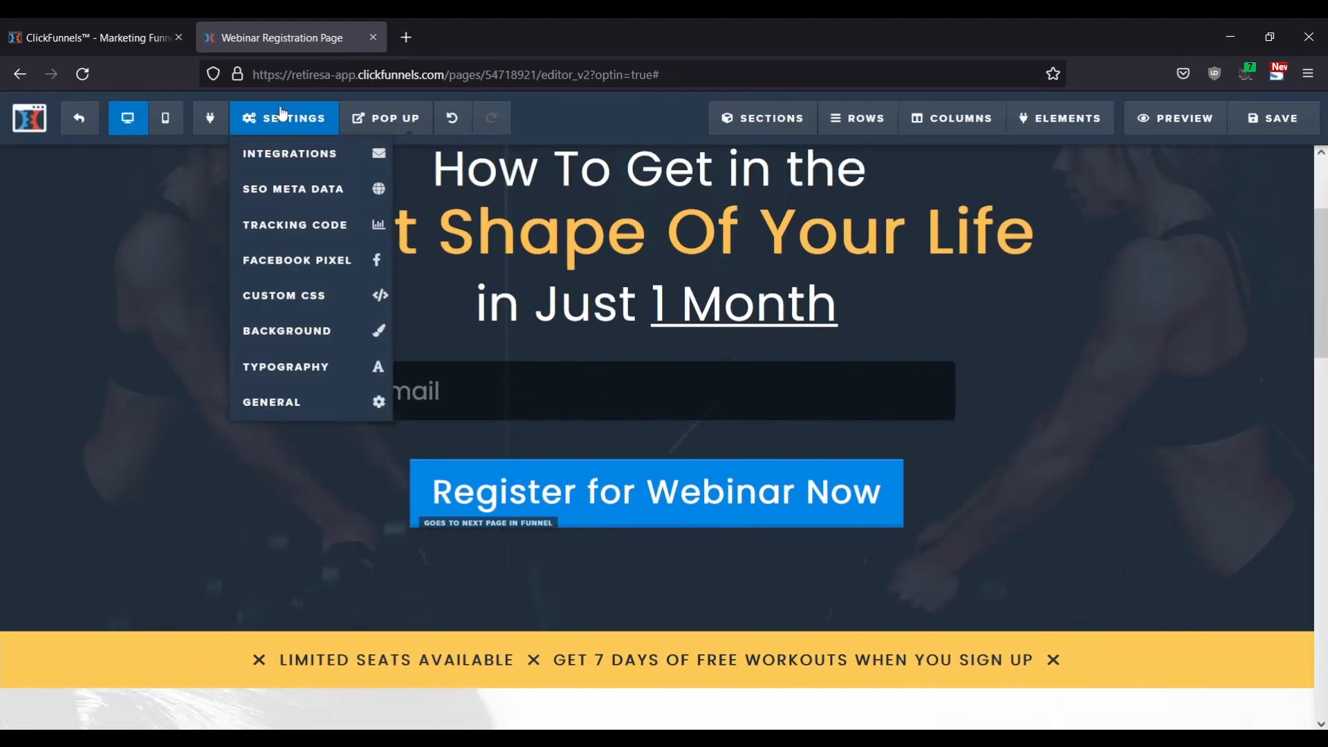
mouse_move(380, 127)
click(389, 160)
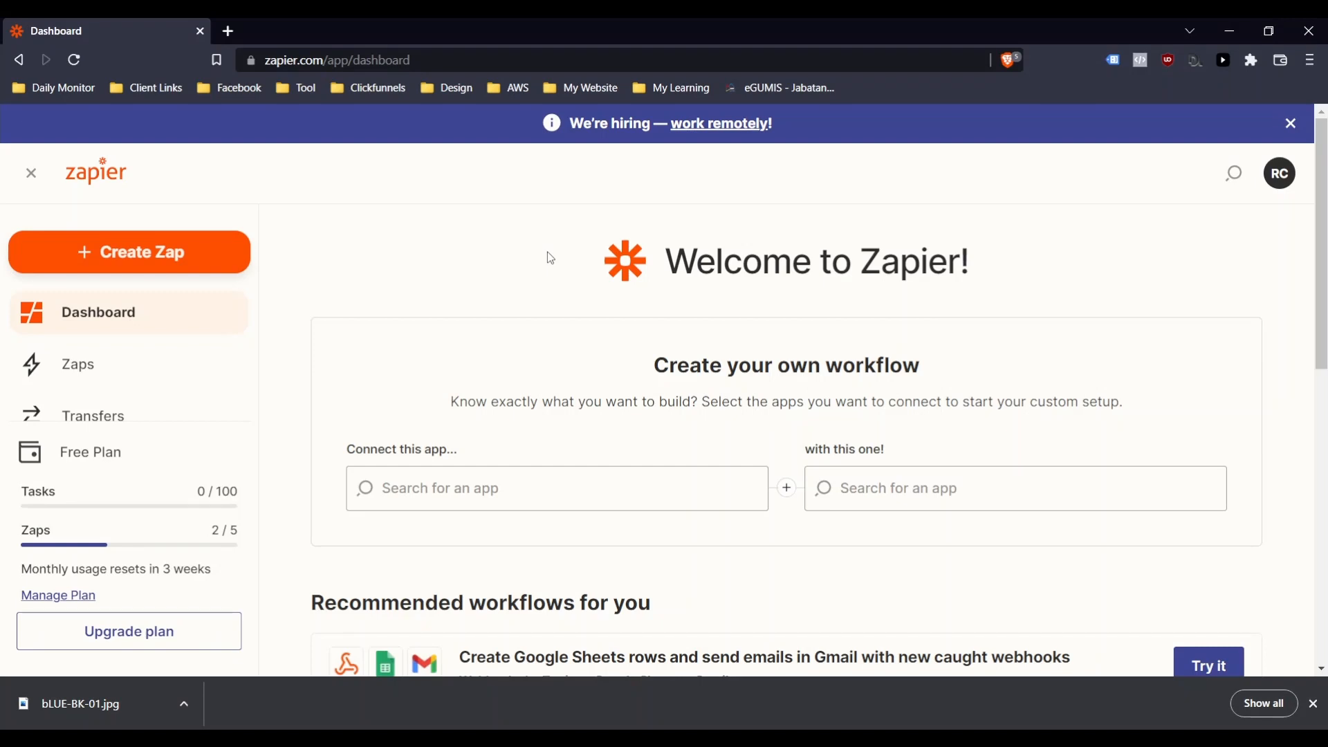
In Zapier, create a new Zap that connects ClickFunnels with Zoom
click(441, 497)
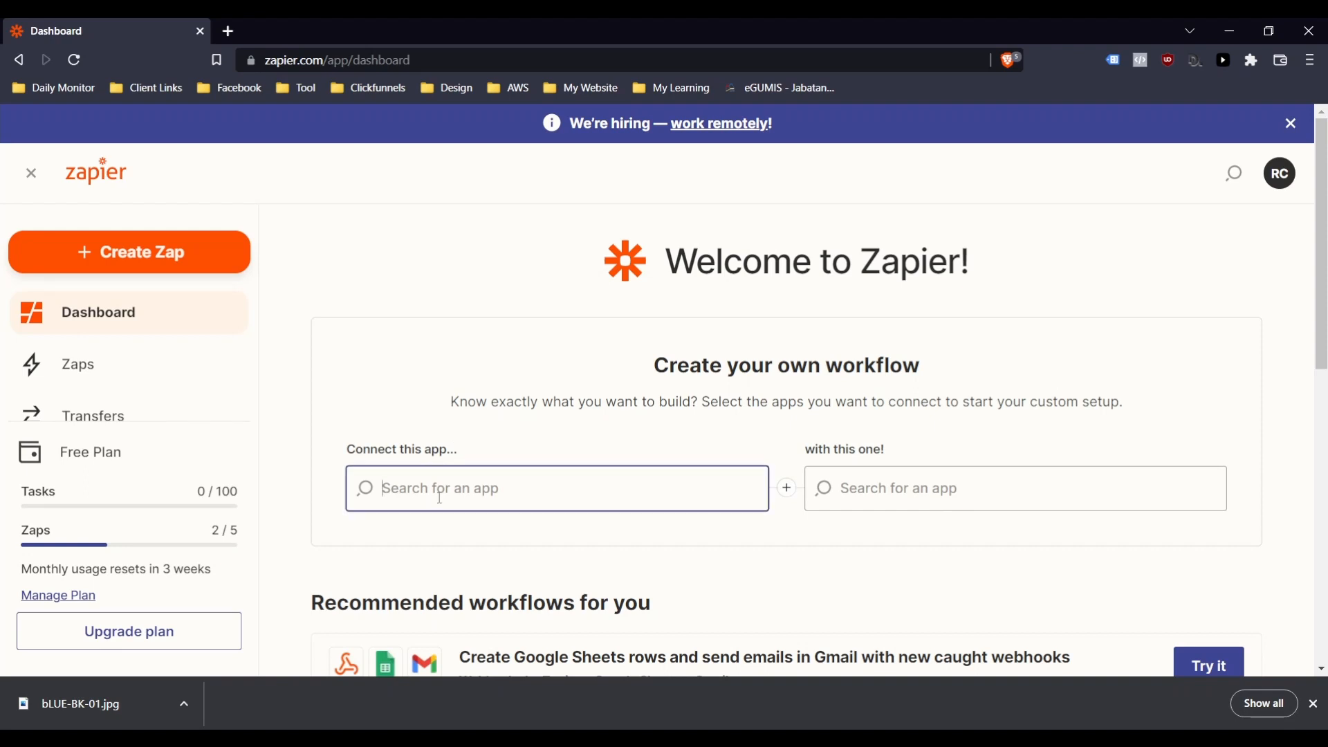
text(clickfunn)
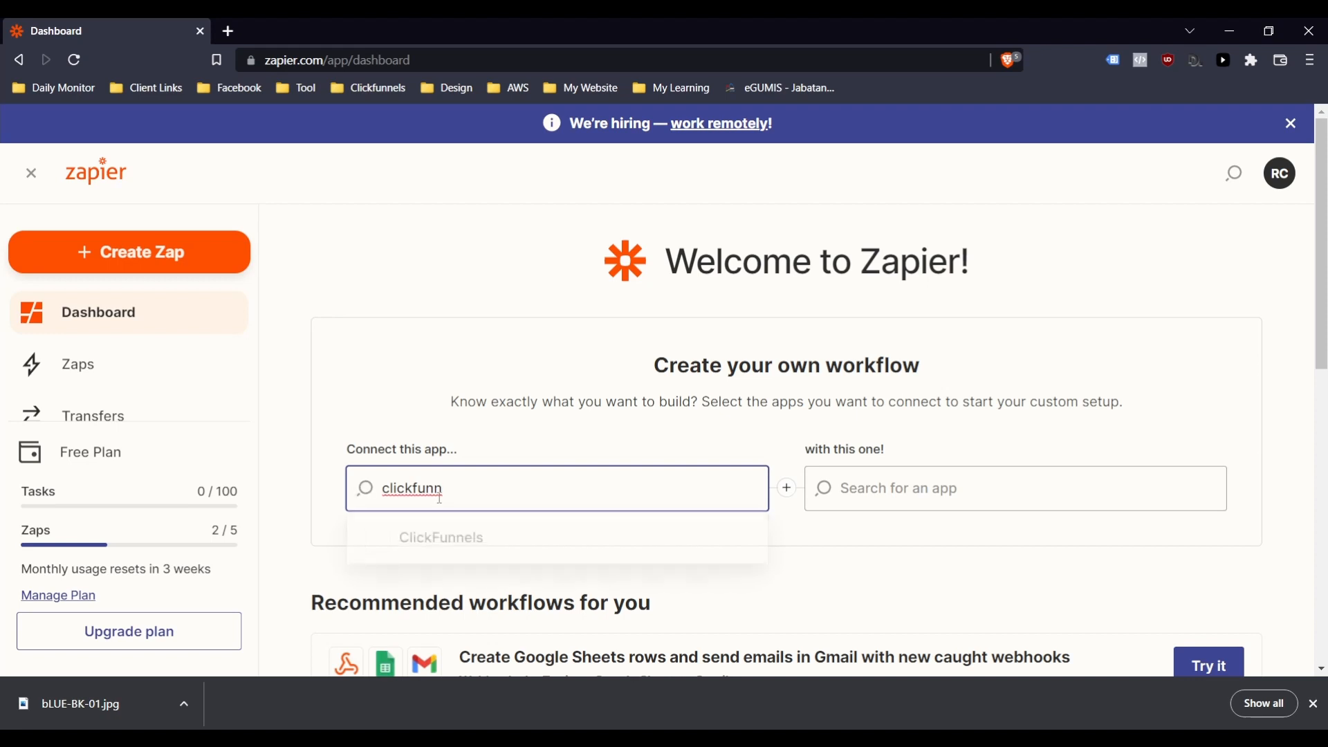
click(461, 548)
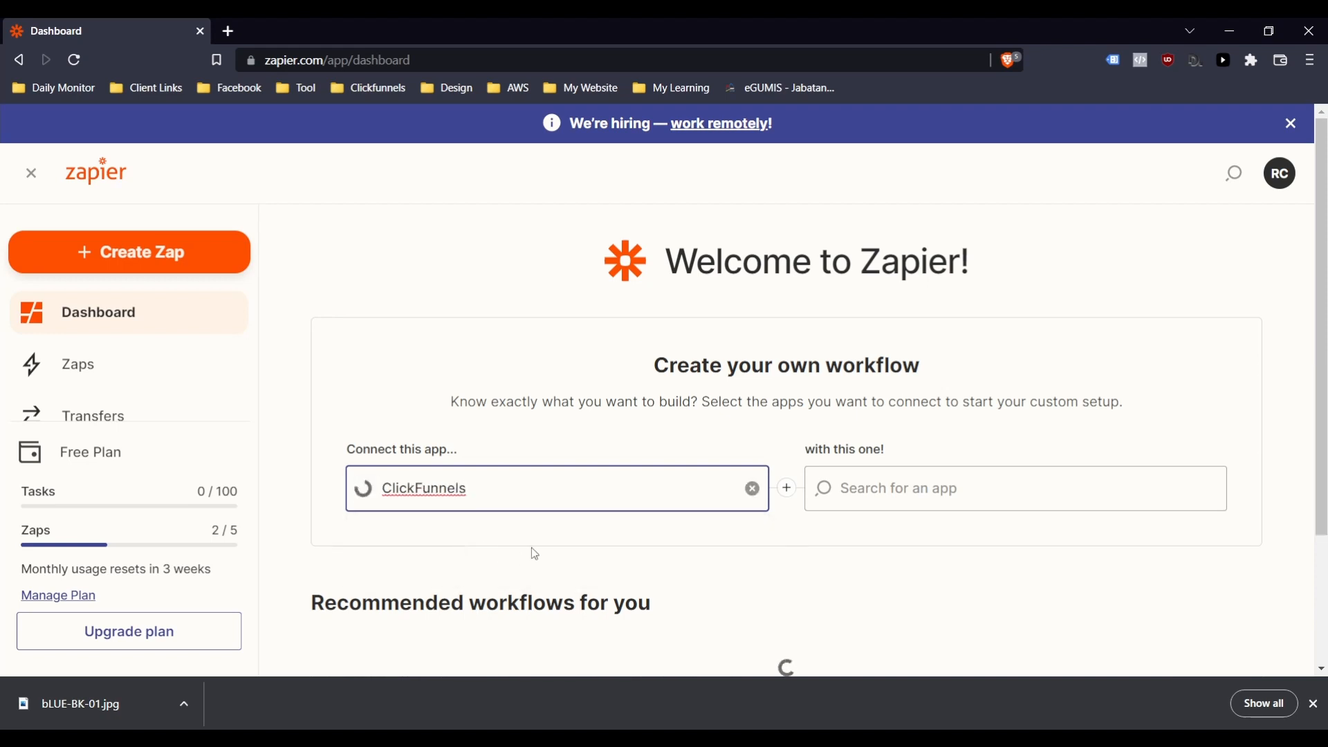
click(875, 485)
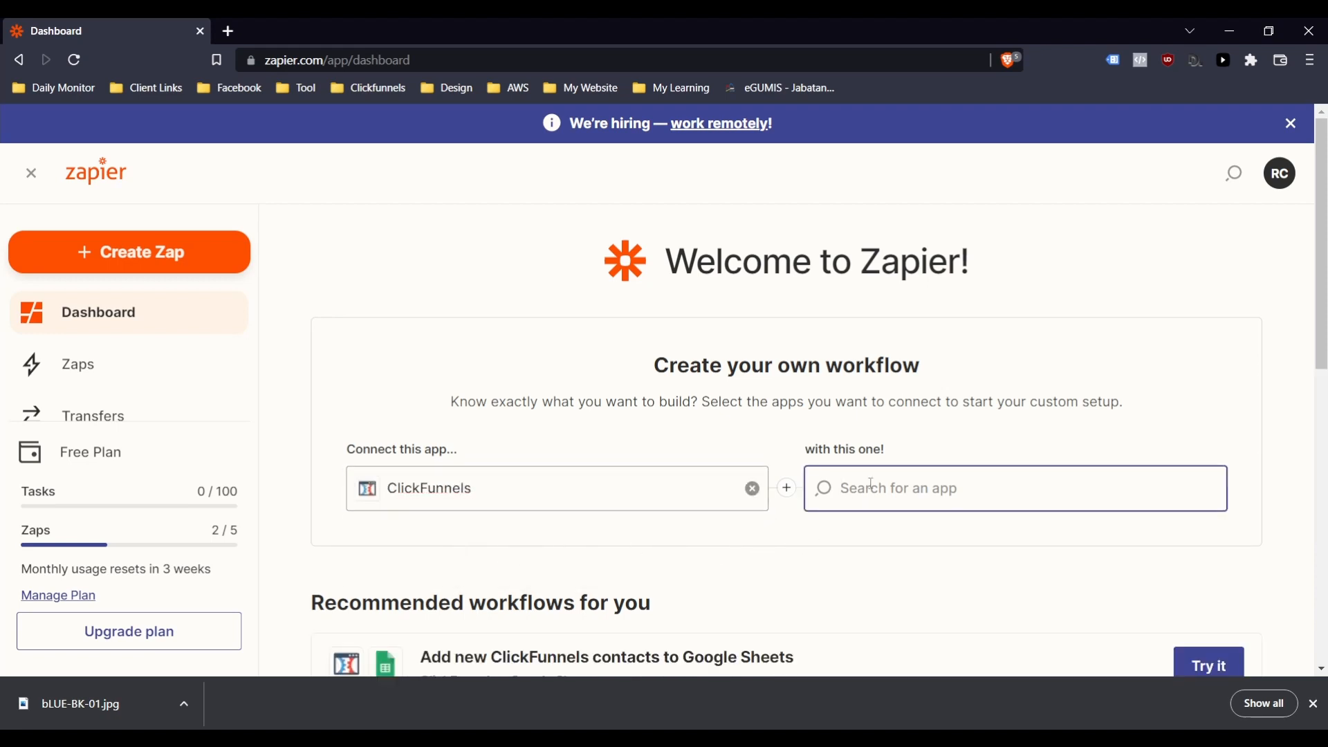
text(zoom)
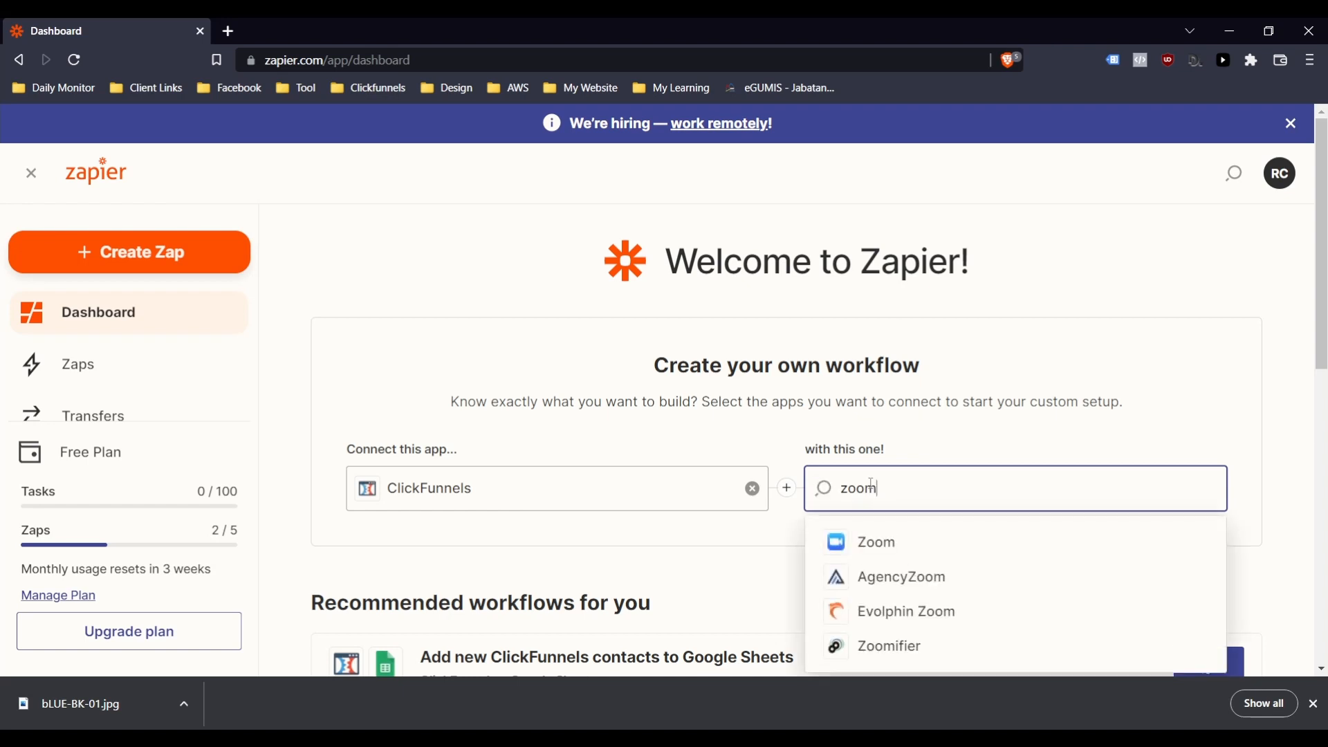
click(885, 548)
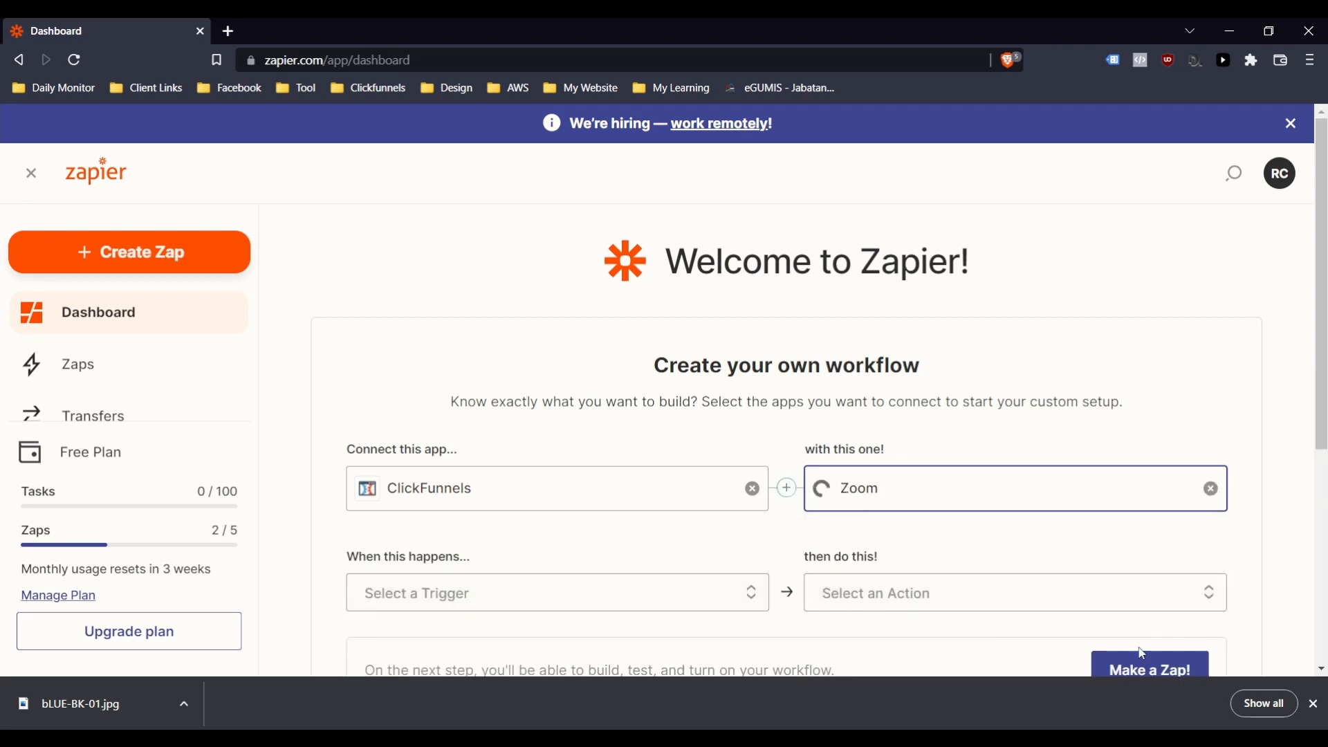
click(1138, 668)
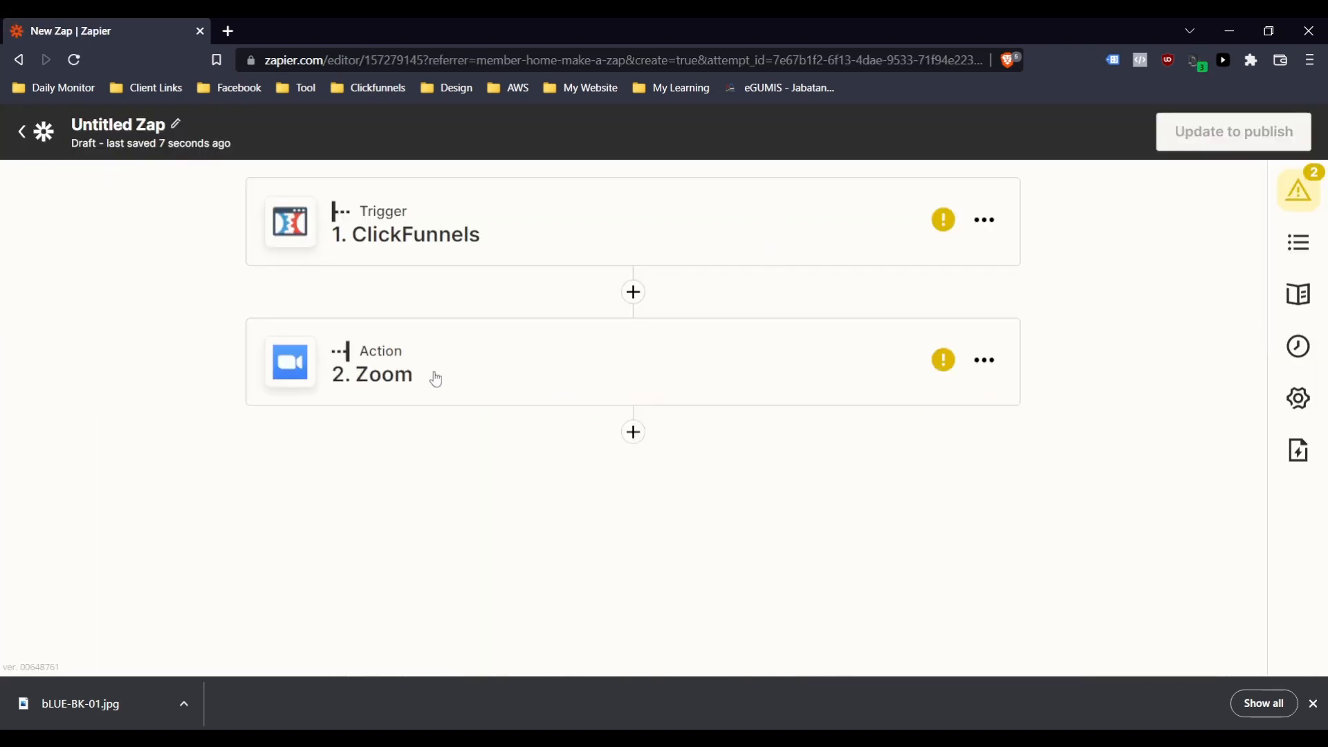
Set the ClickFunnels trigger event to New Contact Activity and continue to the account selection
click(546, 215)
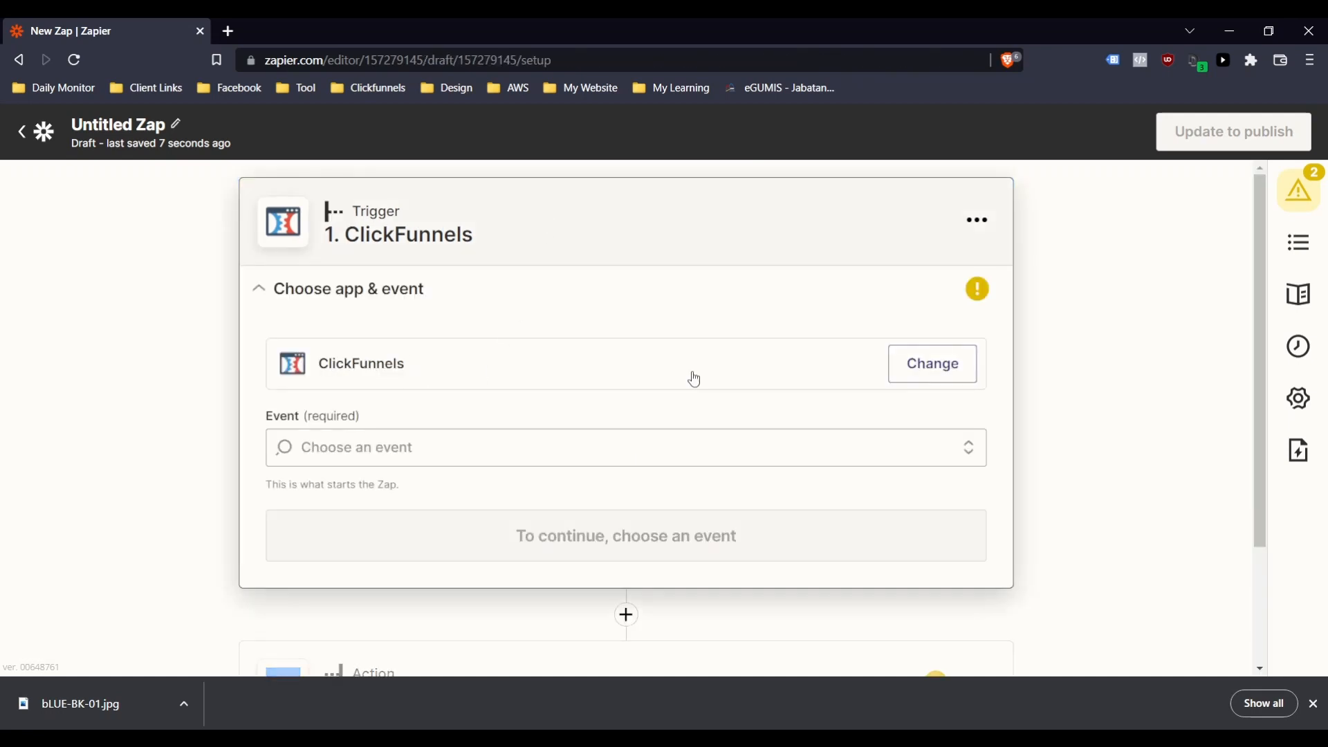
click(448, 462)
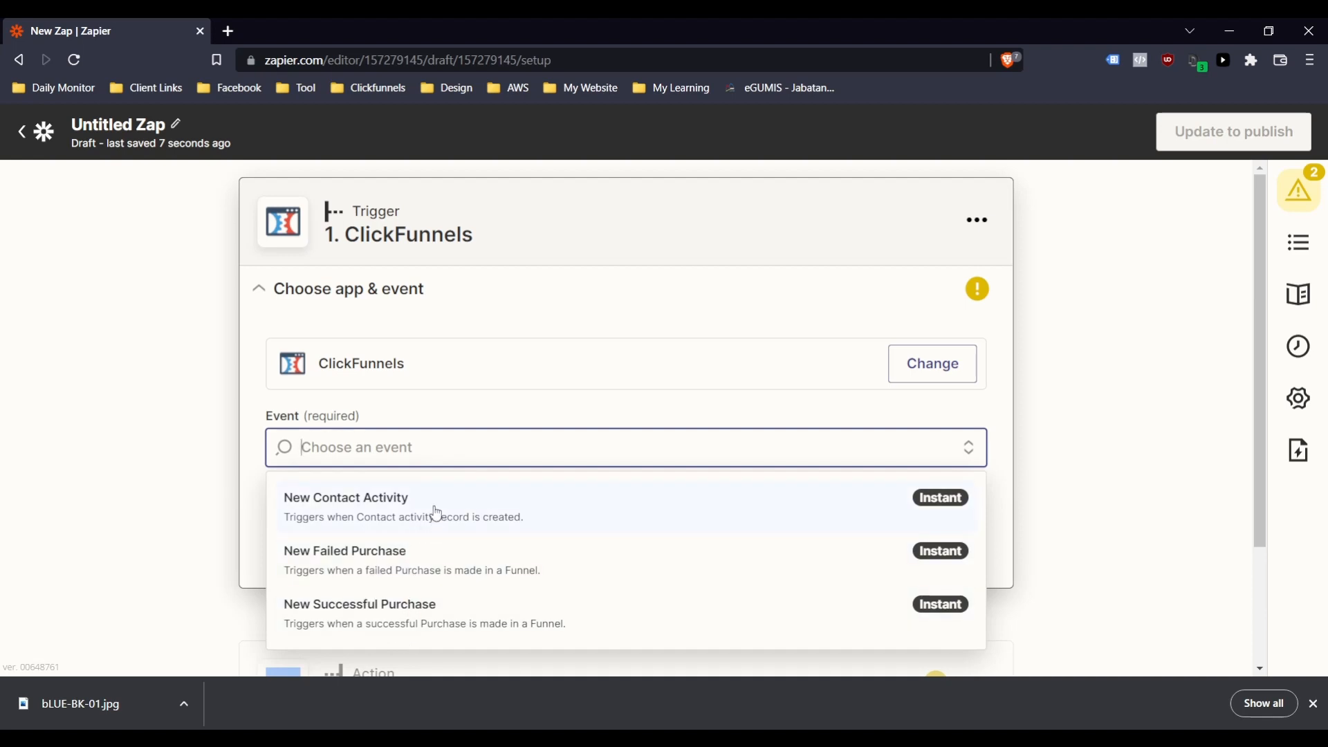
click(462, 527)
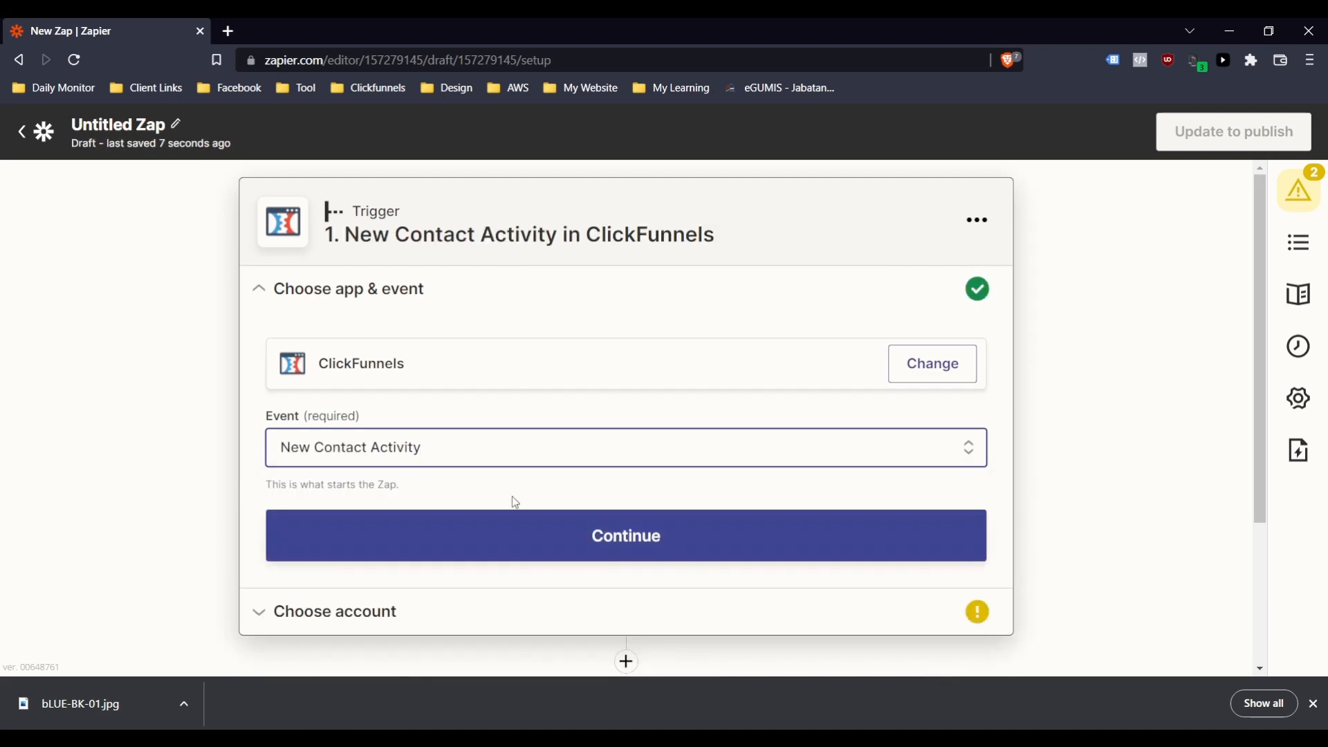
click(617, 541)
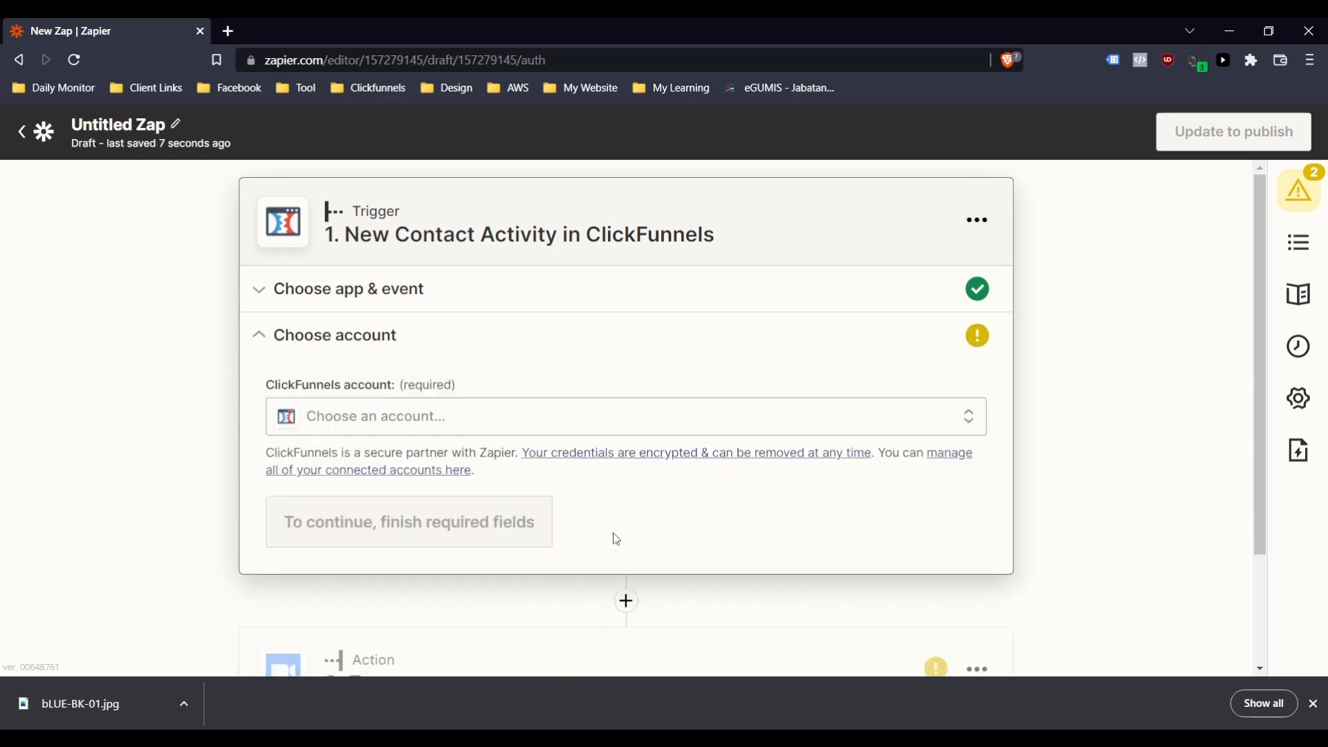
Set the Zoom action's event to Create Webinar Registrant
scroll(554, 518, down, 2)
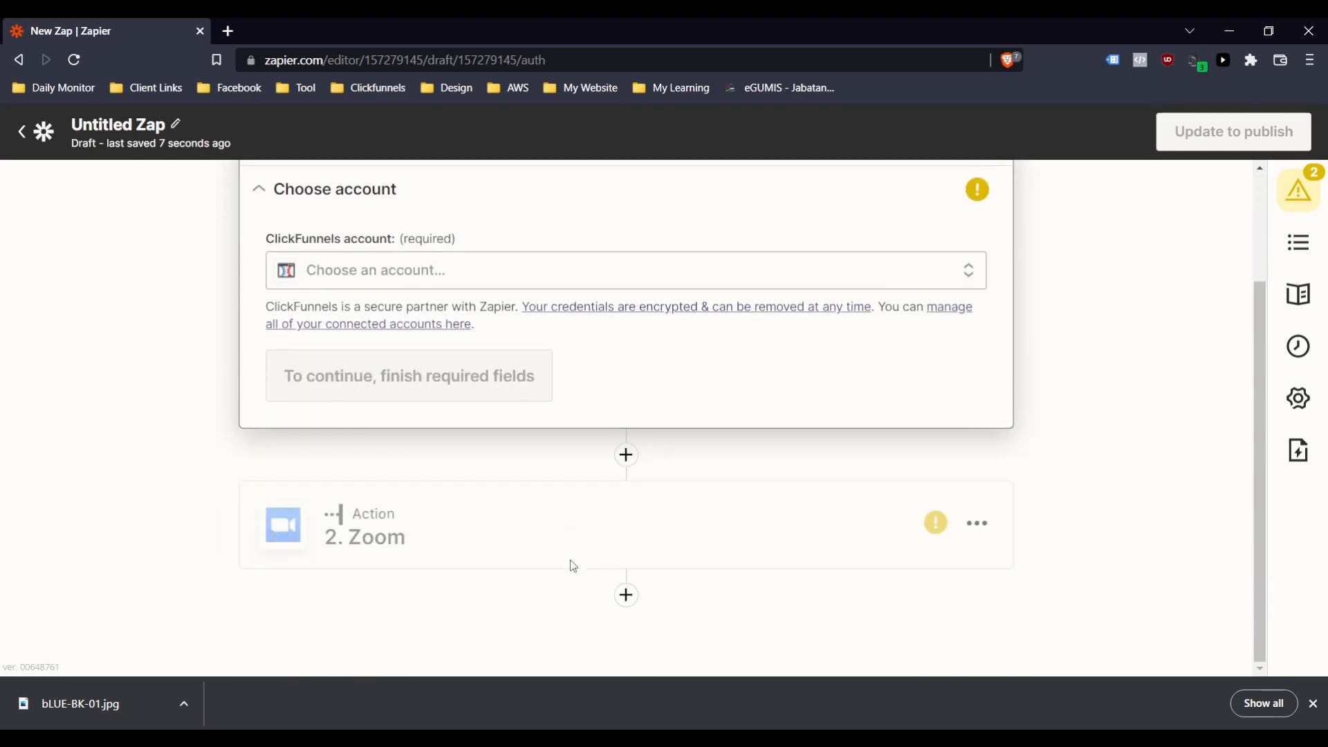
scroll(513, 468, up, 2)
scroll(542, 537, down, 2)
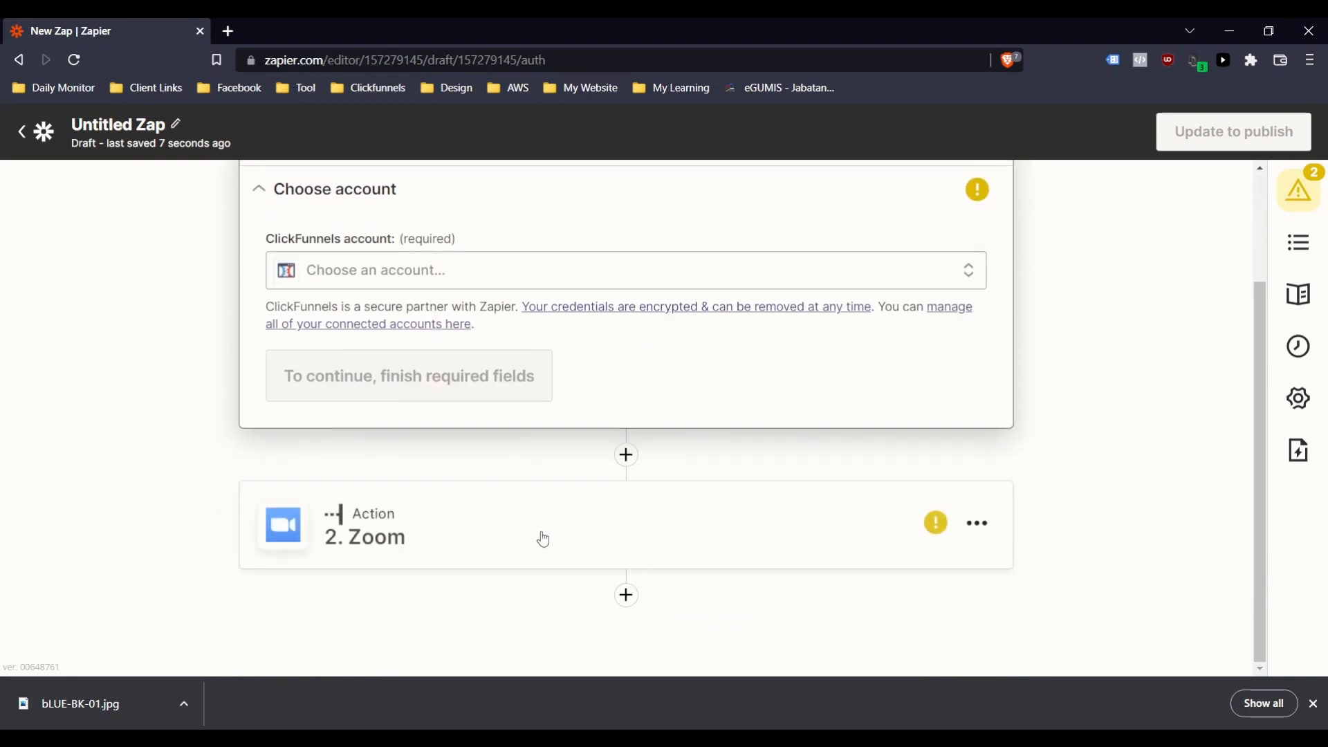
click(563, 530)
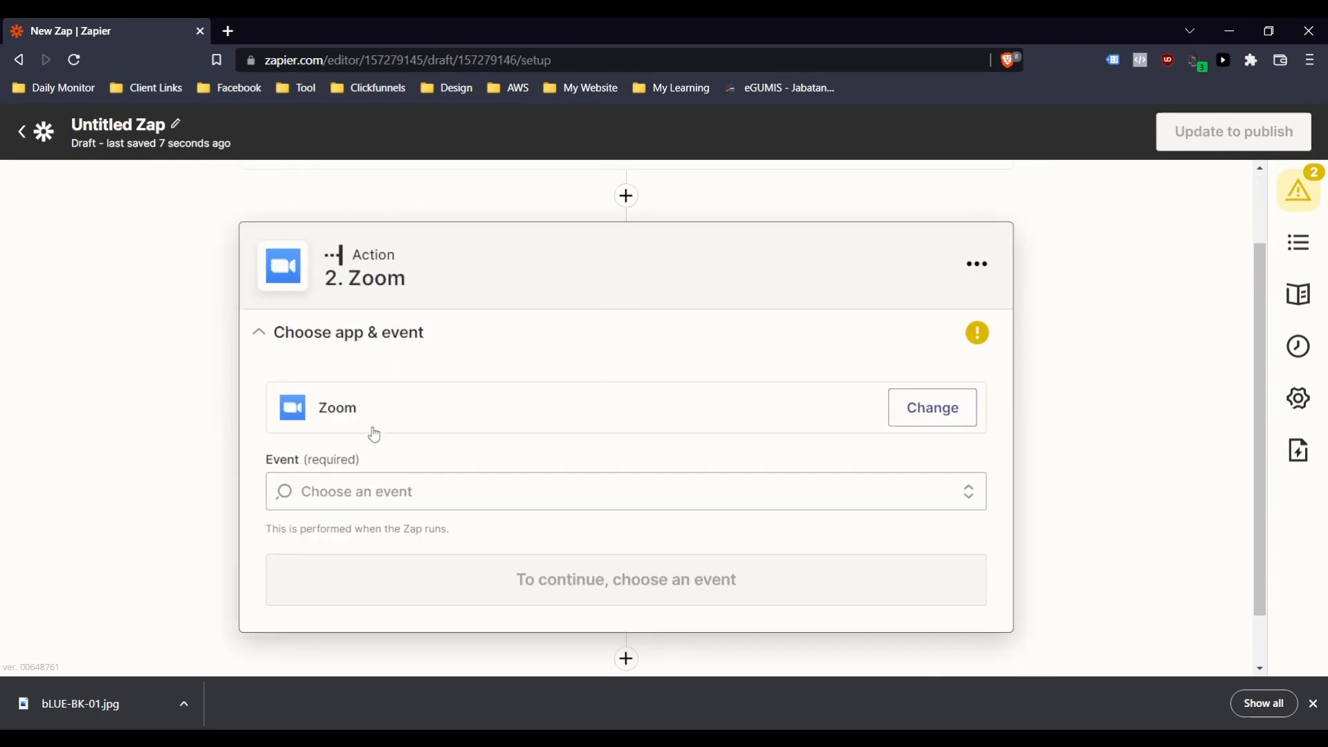
click(444, 493)
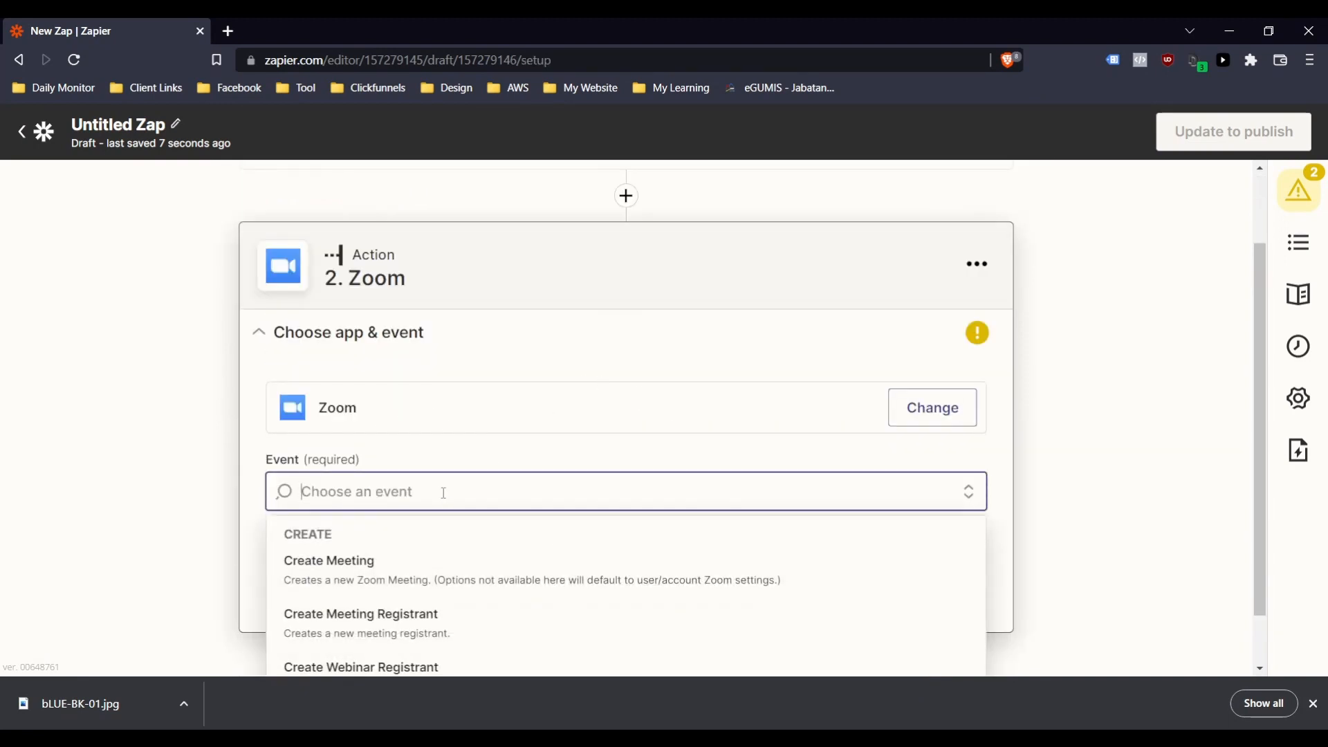
scroll(534, 450, down, 1)
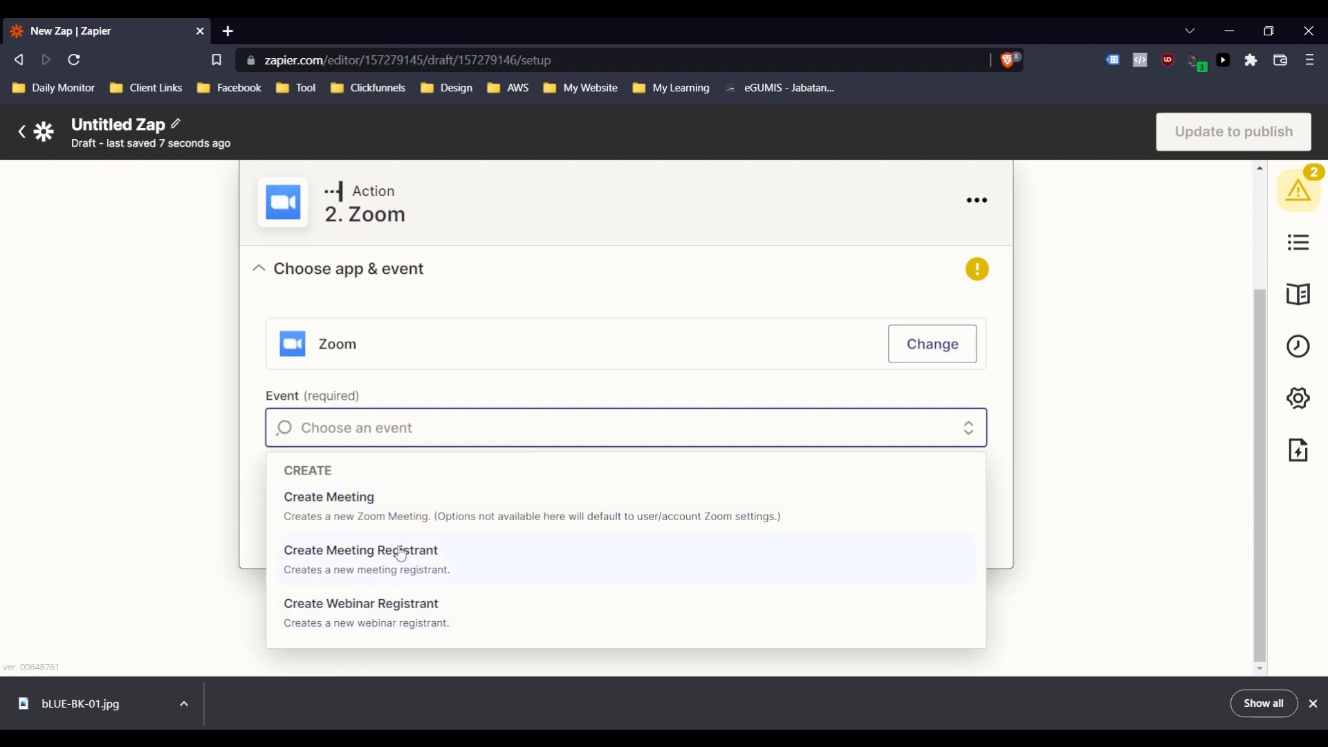
click(430, 617)
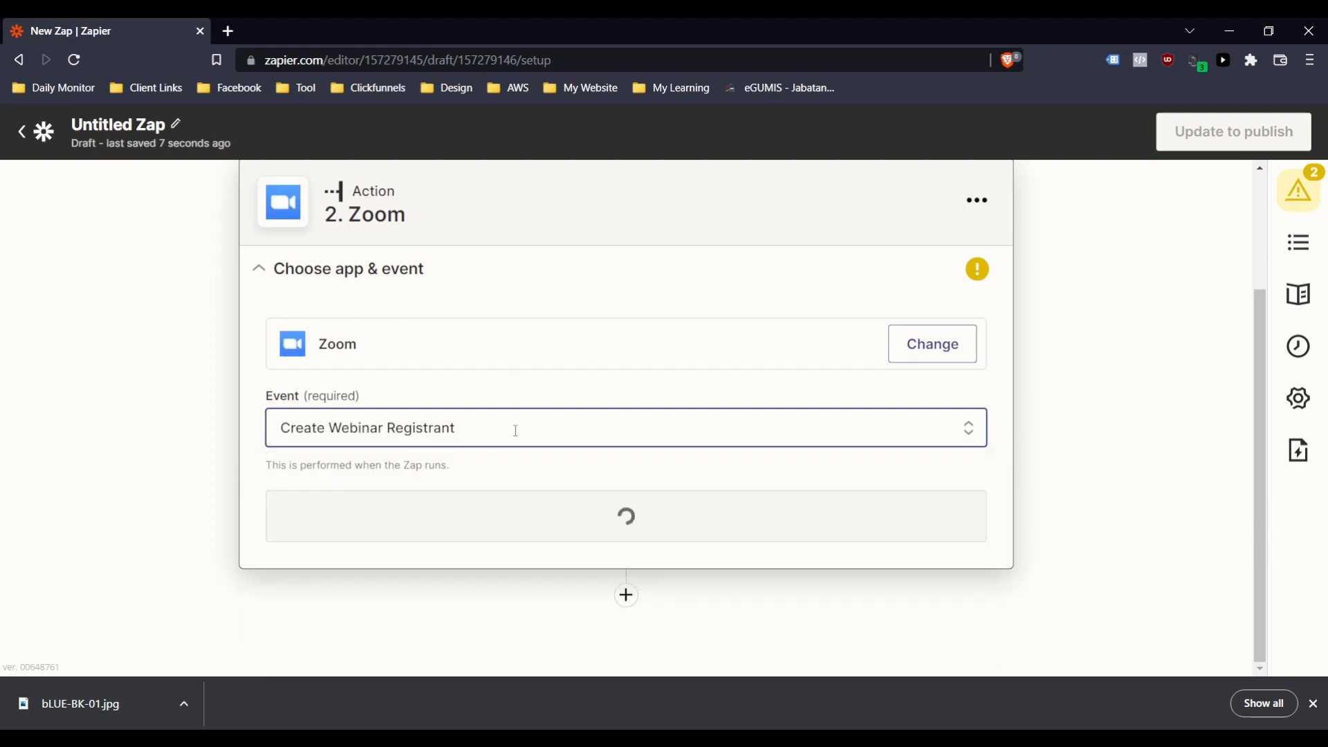